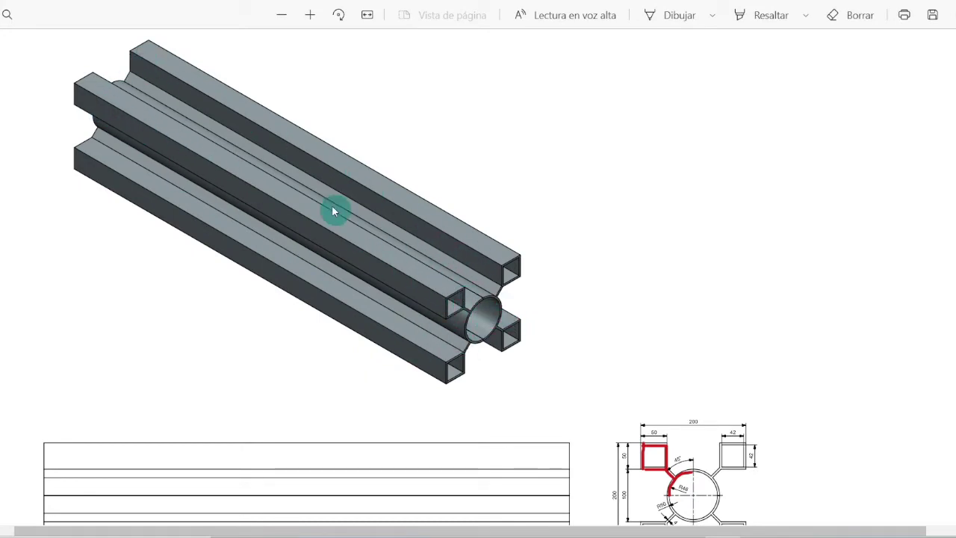
- Examine the profile drawing's isometric, side and cross-section views, including the square tube, circle, web angle and length dimensions
scroll(643, 333, down, 3)
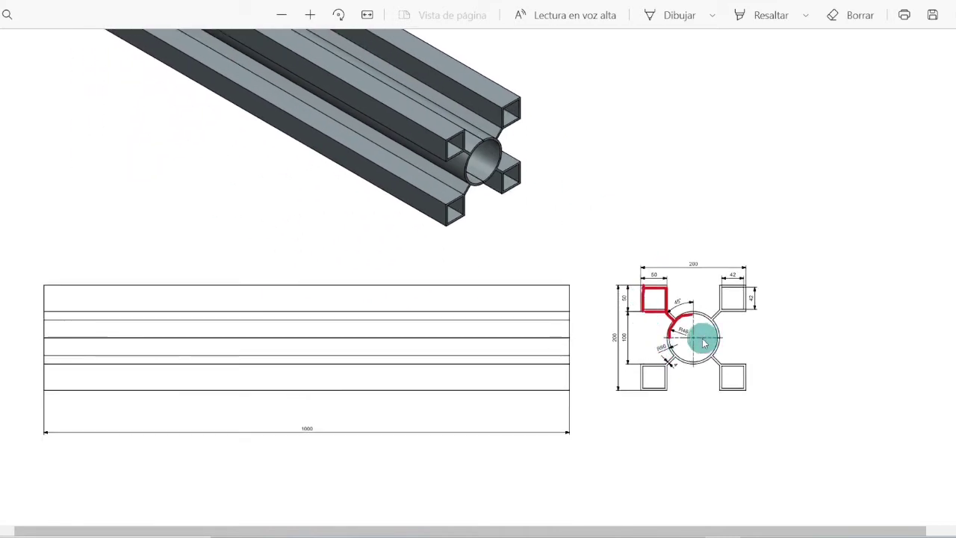
ctrl+scroll(704, 342, up, 2)
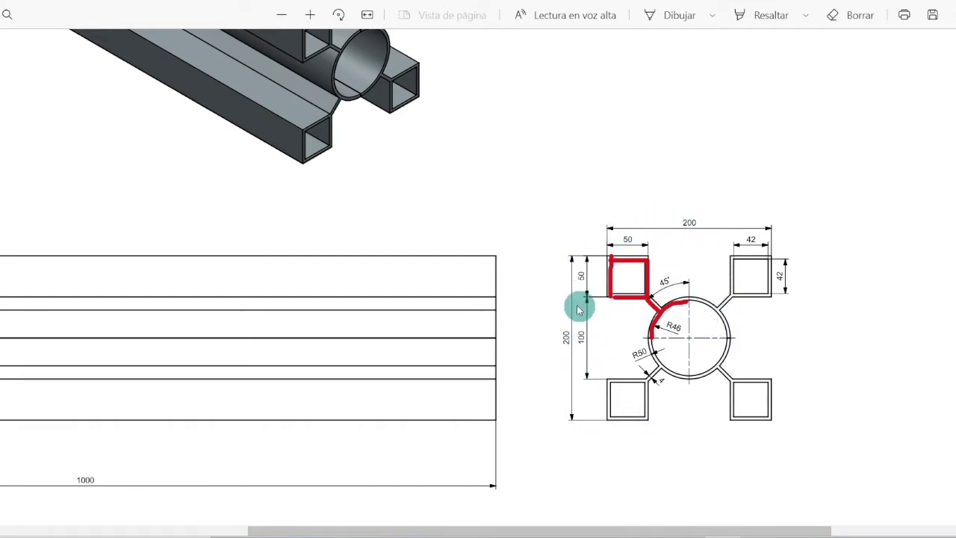
scroll(449, 314, up, 2)
scroll(370, 336, up, 1)
drag(604, 523, 486, 516)
ctrl+scroll(489, 390, down, 1)
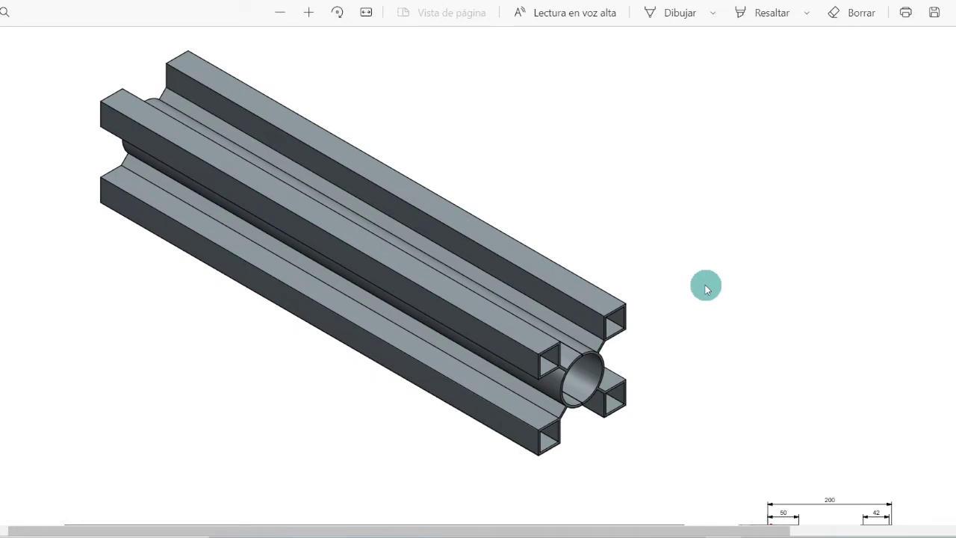
scroll(595, 452, down, 3)
scroll(595, 452, right, 1)
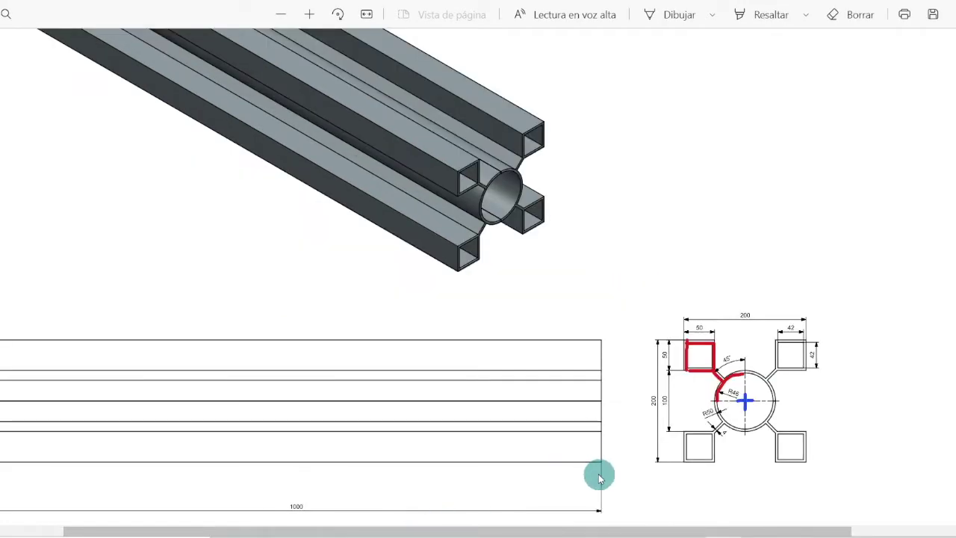
ctrl+scroll(756, 430, up, 3)
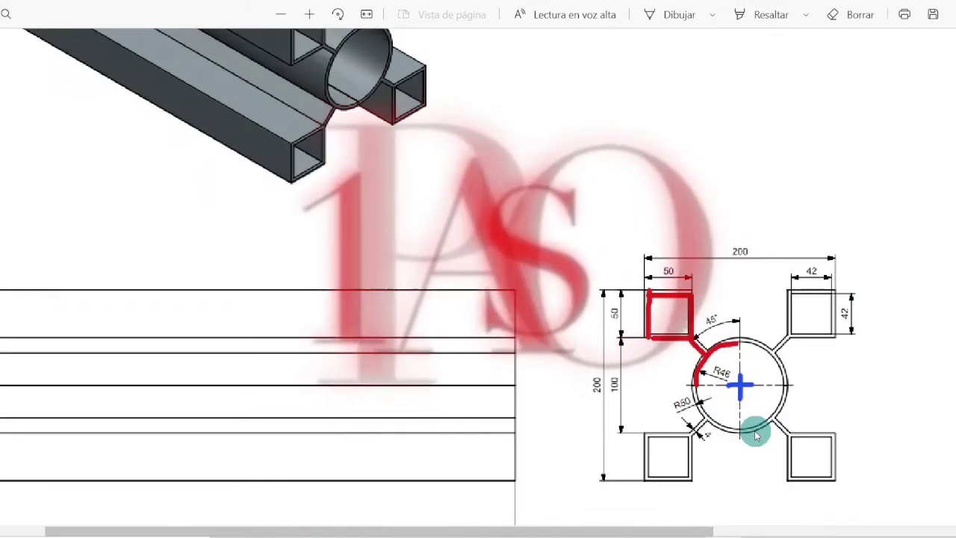
ctrl+scroll(752, 430, up, 2)
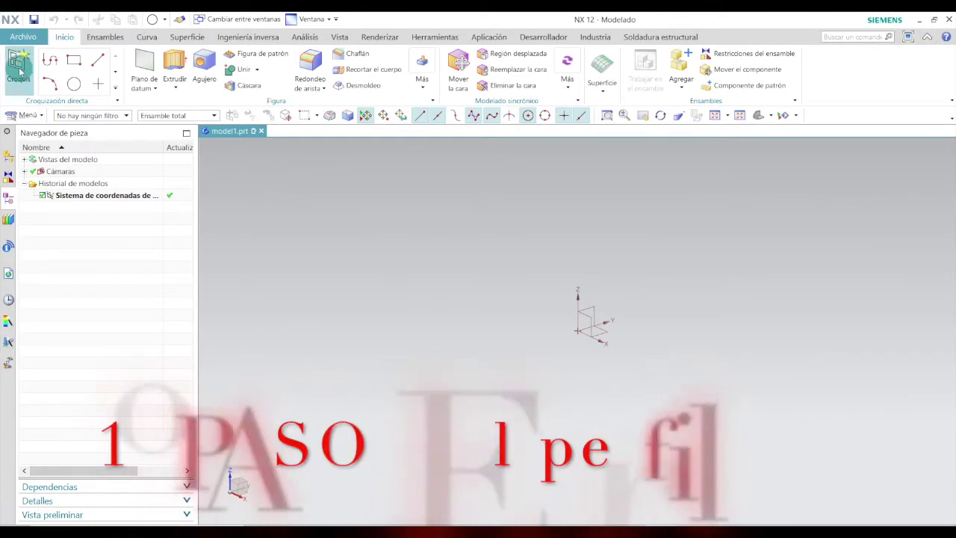
- Create a sketch on the YZ plane of the datum coordinate system
click(20, 69)
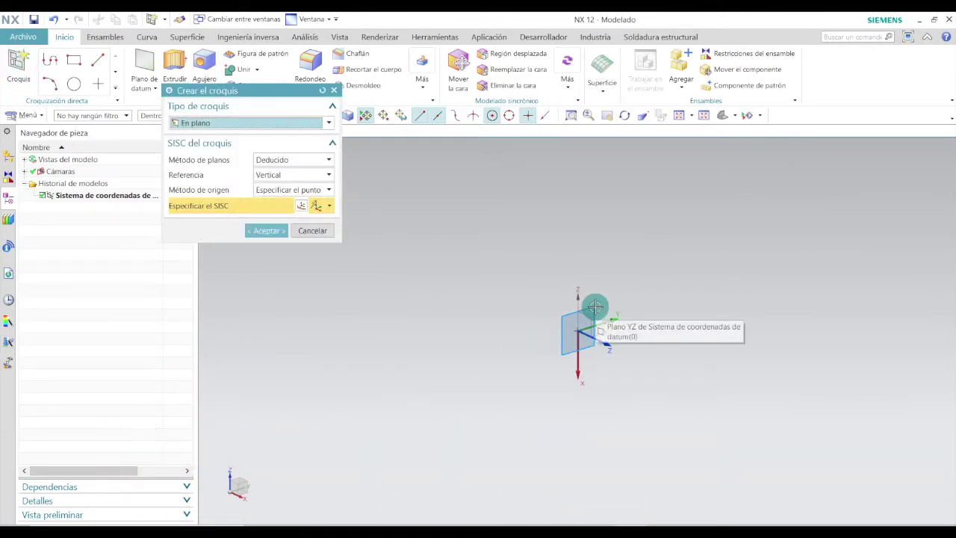
click(596, 308)
click(266, 230)
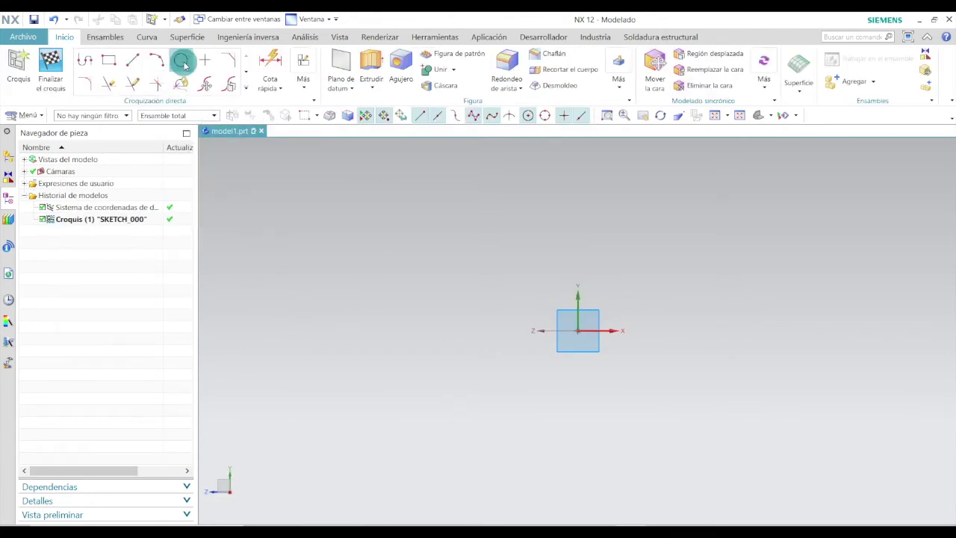
- Sketch two concentric circles centred on the origin, the inner one about 126 mm in diameter and the outer one clearly larger
click(182, 63)
click(578, 330)
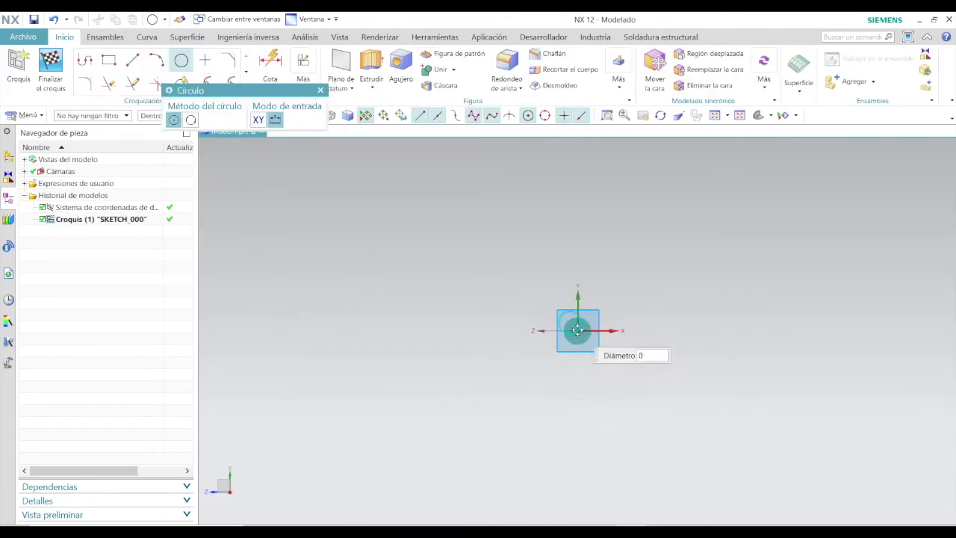
click(682, 291)
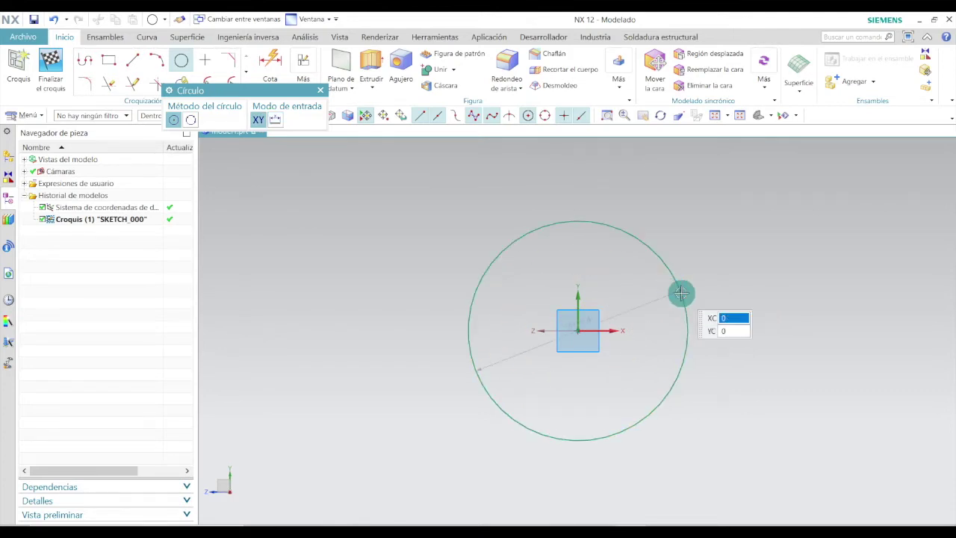
key(Escape)
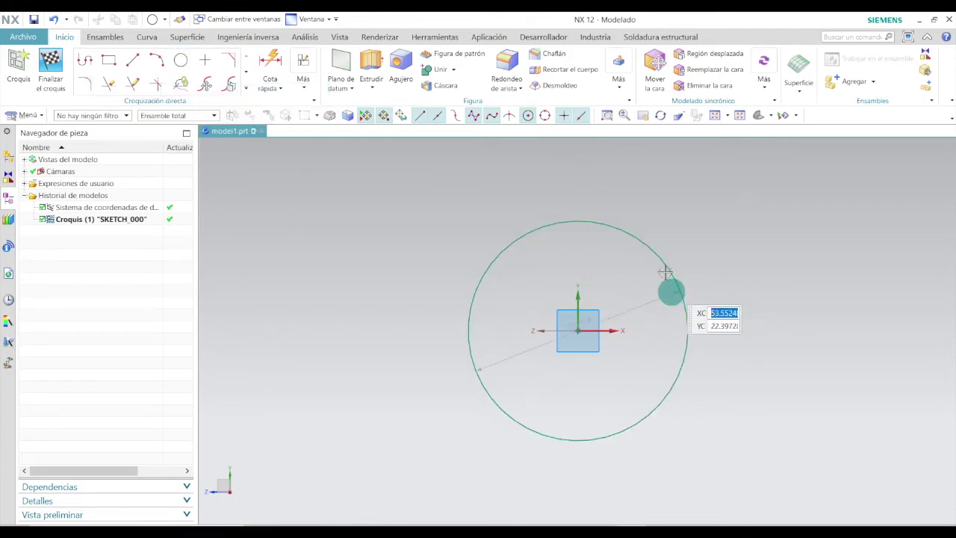
click(182, 63)
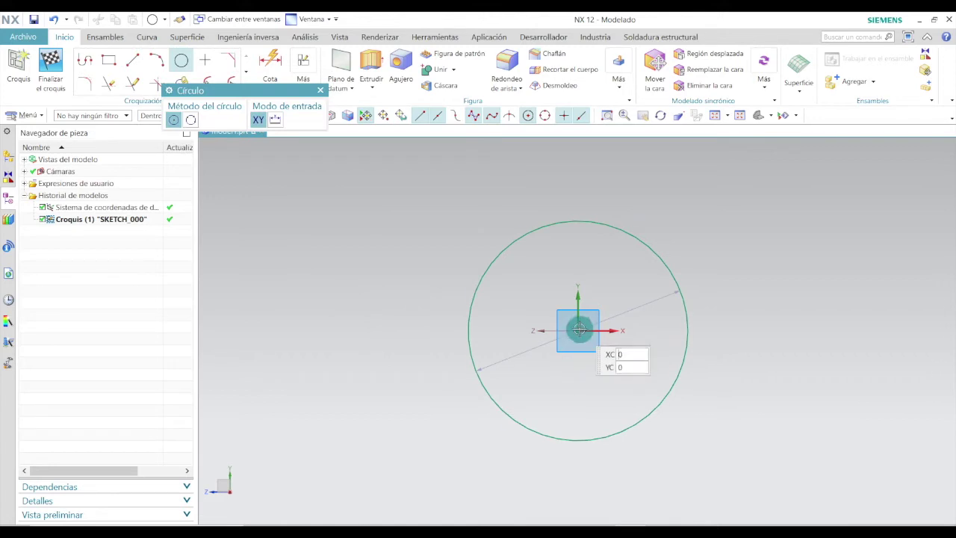
click(577, 330)
click(689, 222)
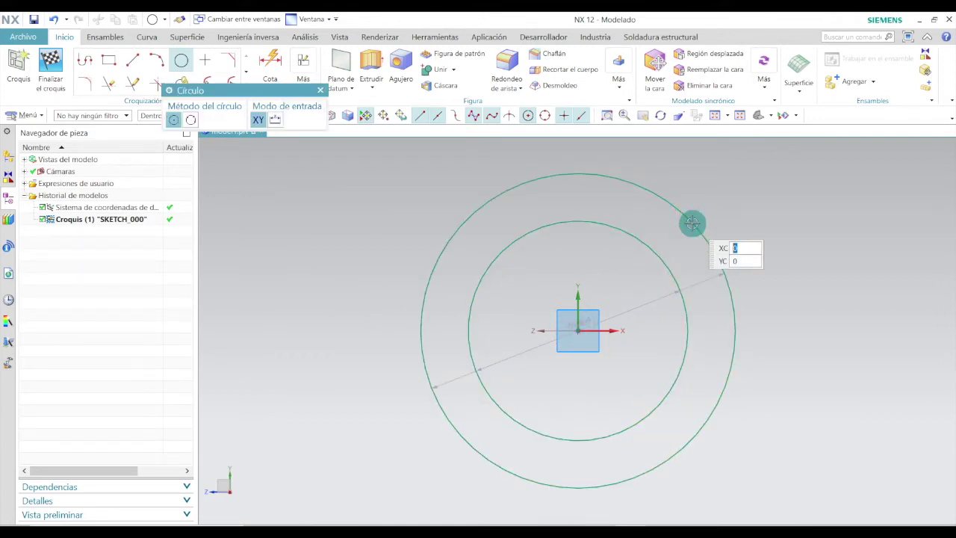
key(Escape)
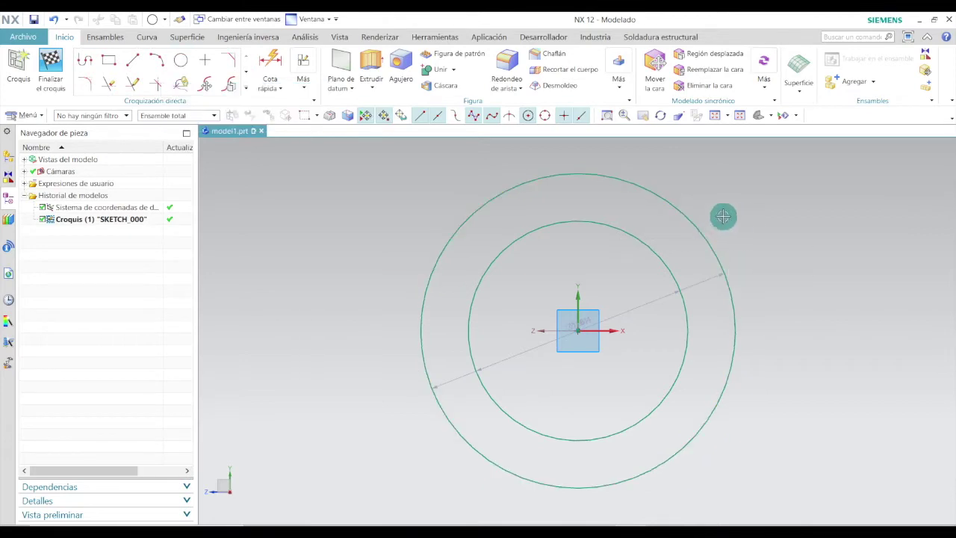
- Reposition the inner circle's diameter dimension and set it to 92 mm
drag(672, 295, 661, 279)
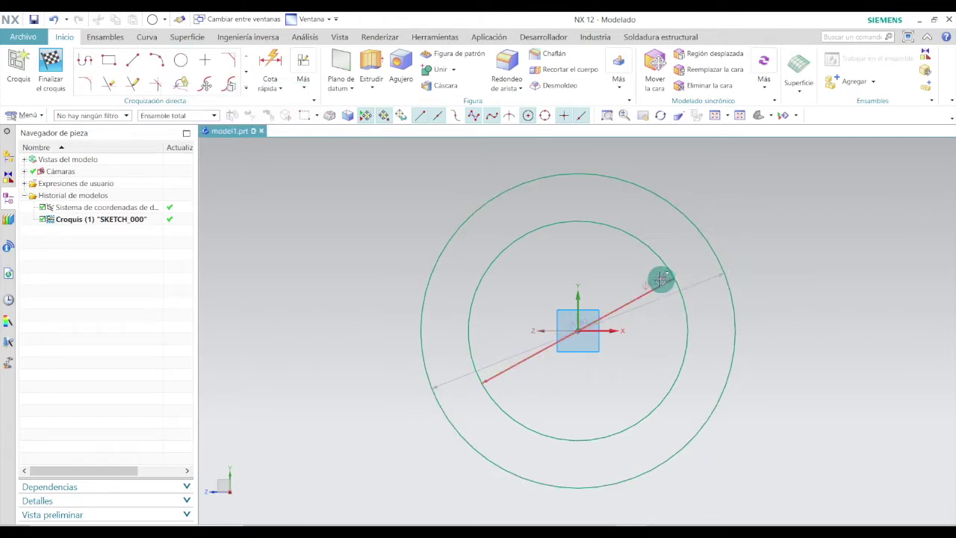
double_click(657, 278)
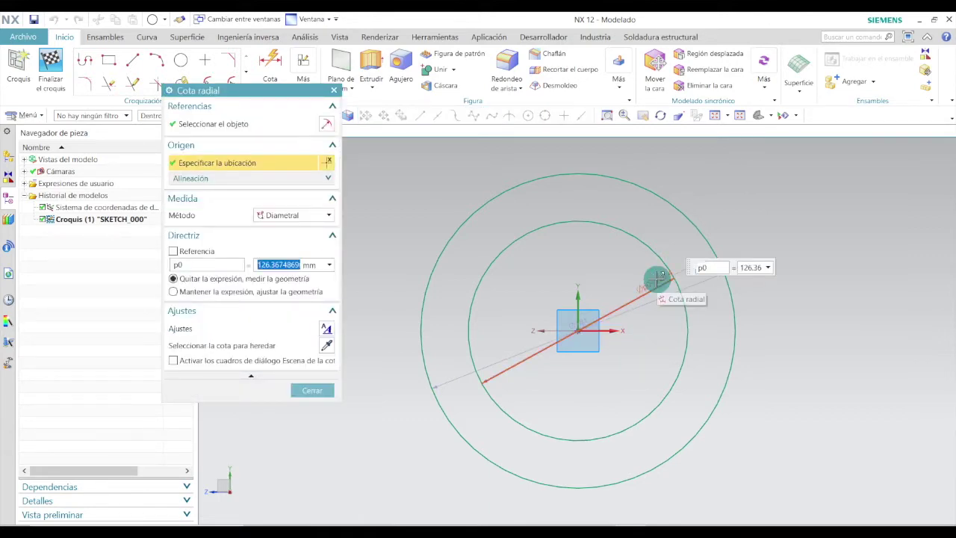
text(92)
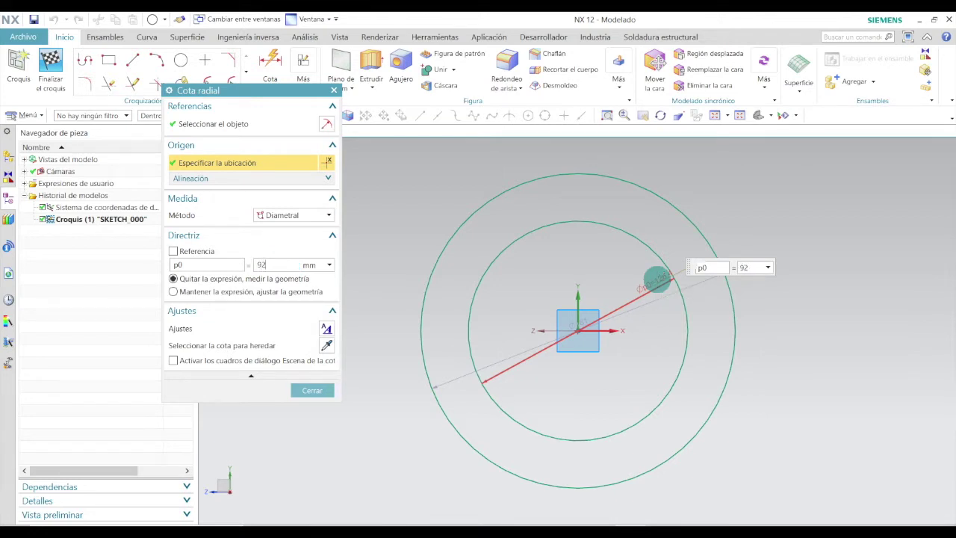
key(Return)
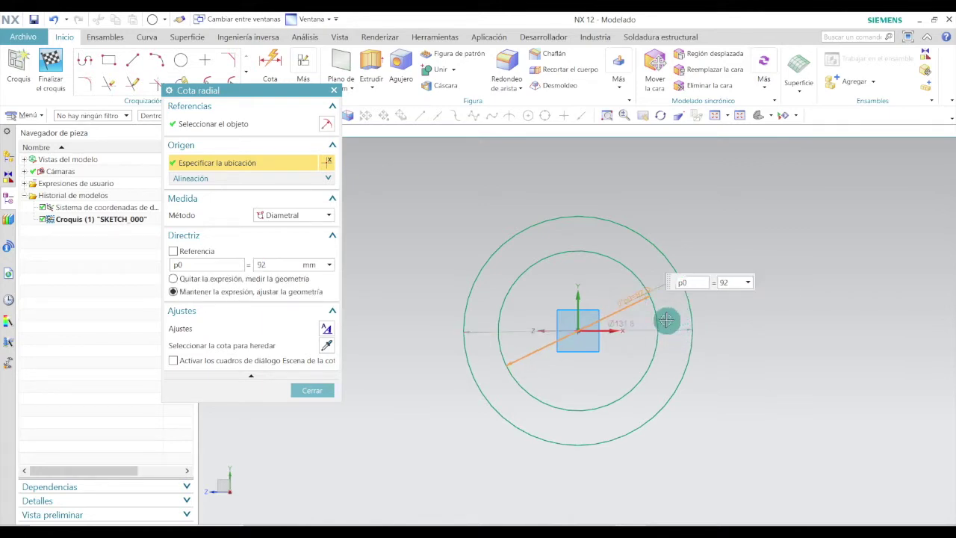
click(312, 389)
- Set the outer circle's diameter to 100 mm and place its dimension label outside the circle, clear of the inner one
drag(633, 323, 667, 308)
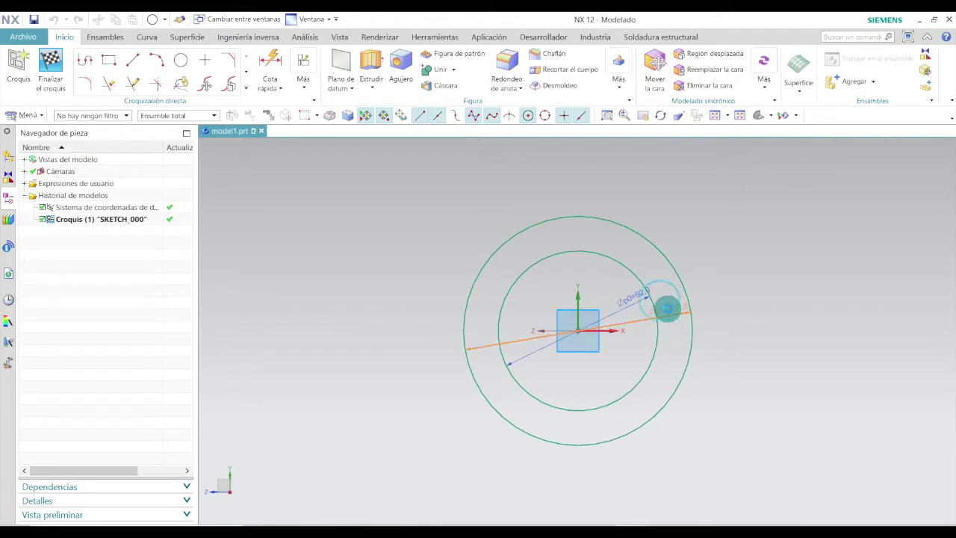
click(666, 308)
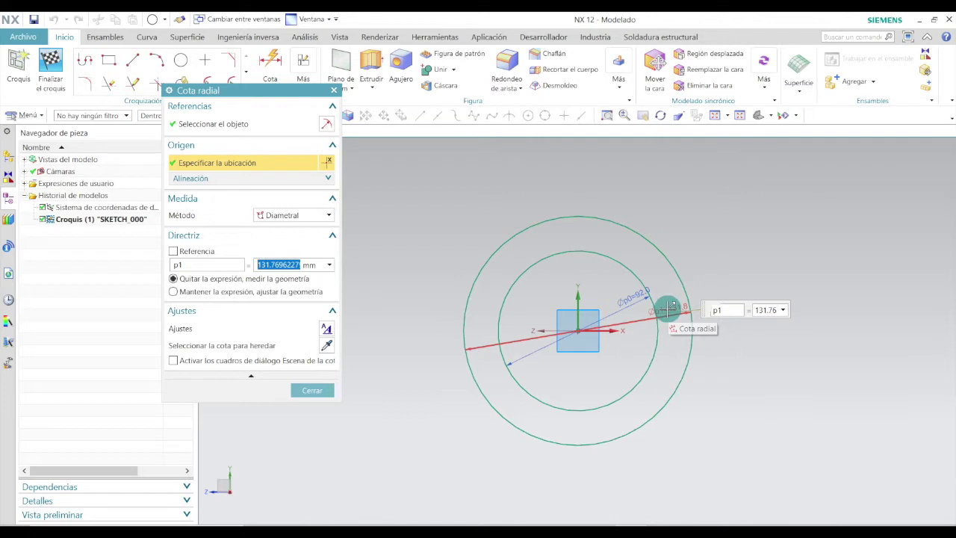
text(100)
key(Return)
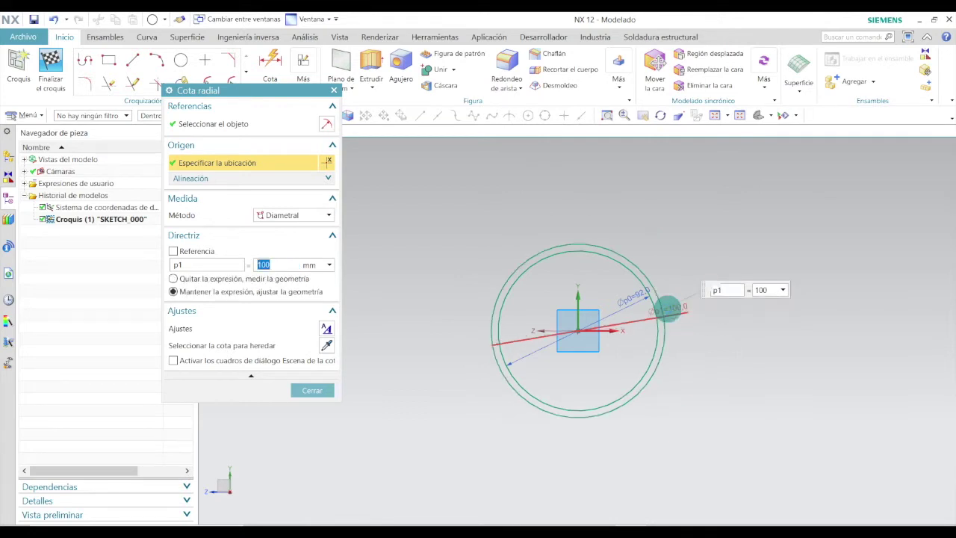
click(301, 390)
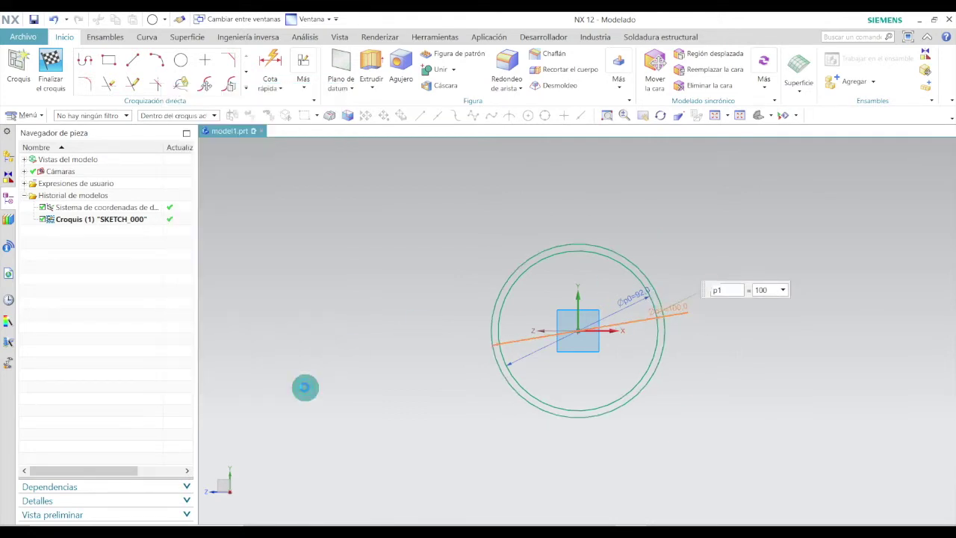
drag(673, 310, 686, 291)
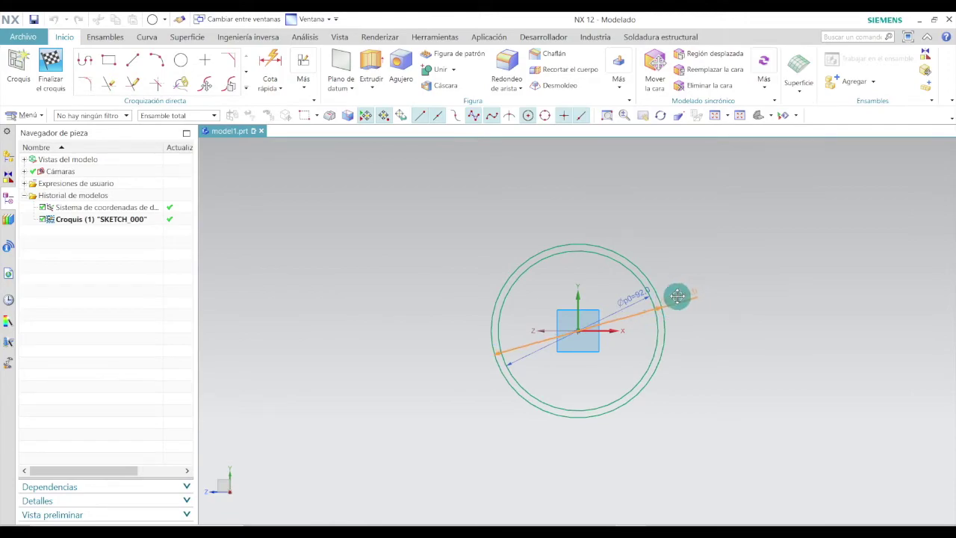
- Check the reference drawing, return to the sketch and draw a vertical line about 69 mm long upward from the origin
key(alt+Tab)
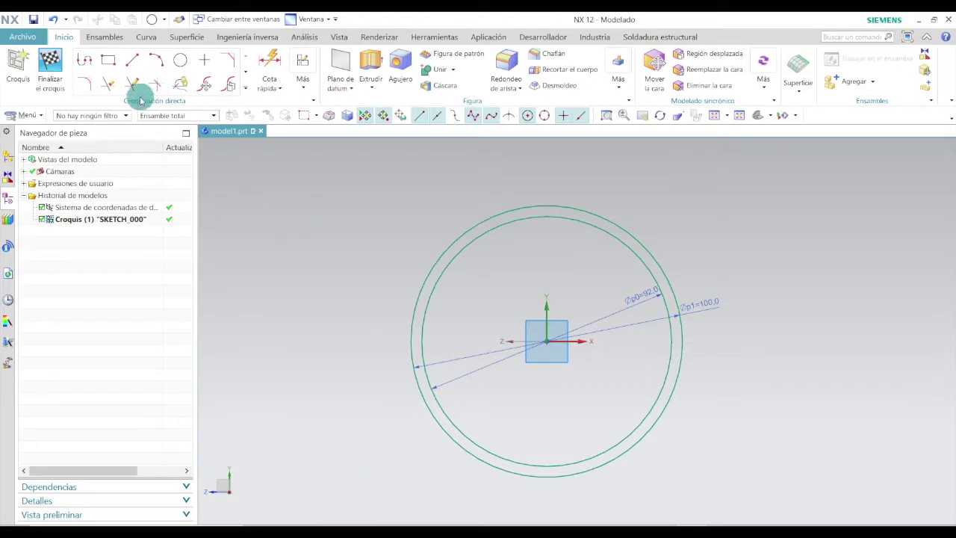
click(132, 59)
scroll(325, 365, down, 2)
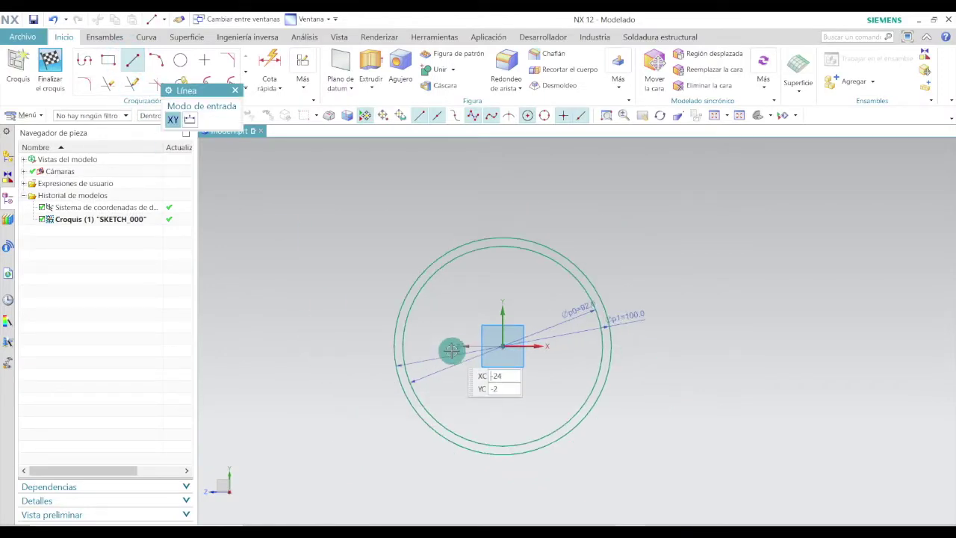
click(505, 347)
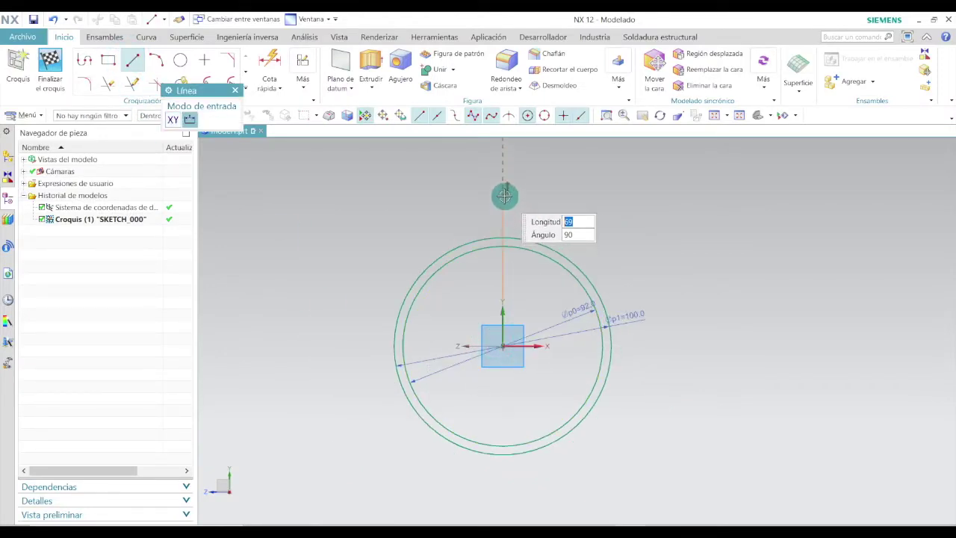
click(505, 196)
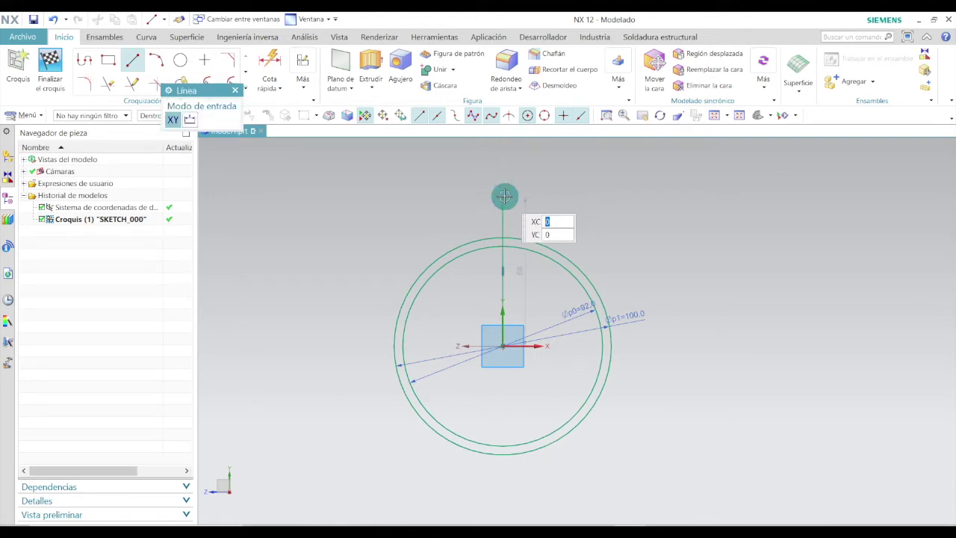
key(Escape)
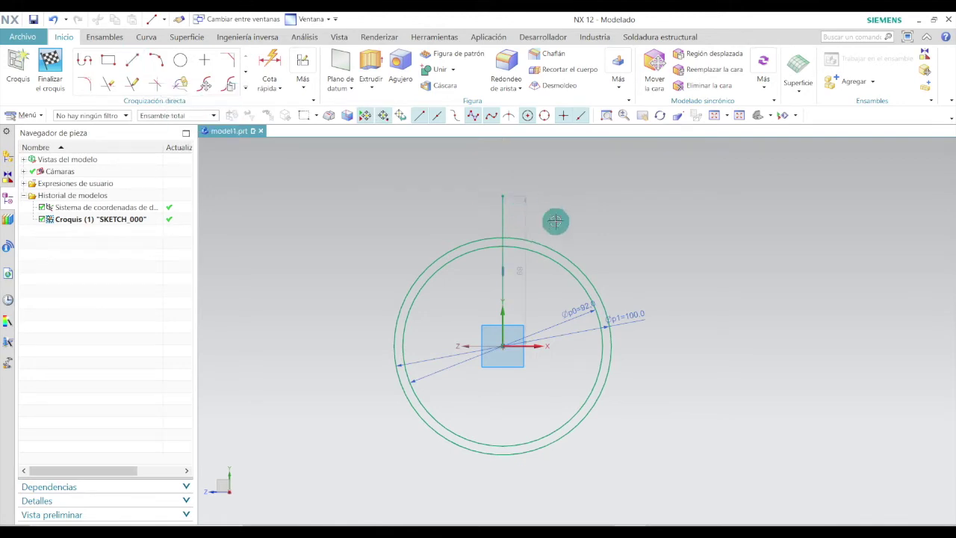
- Draw a horizontal line about 68 mm long from the origin toward the left, past both circles
click(131, 62)
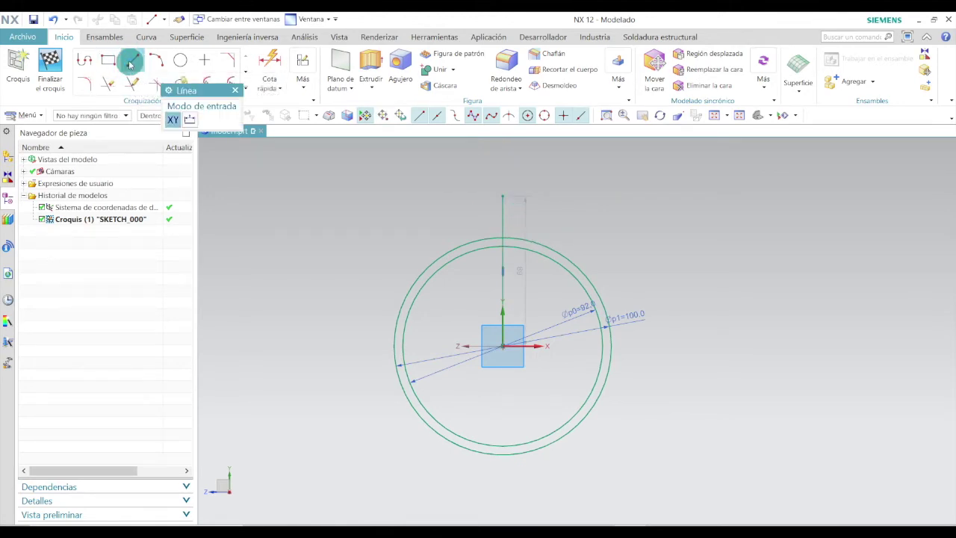
click(501, 346)
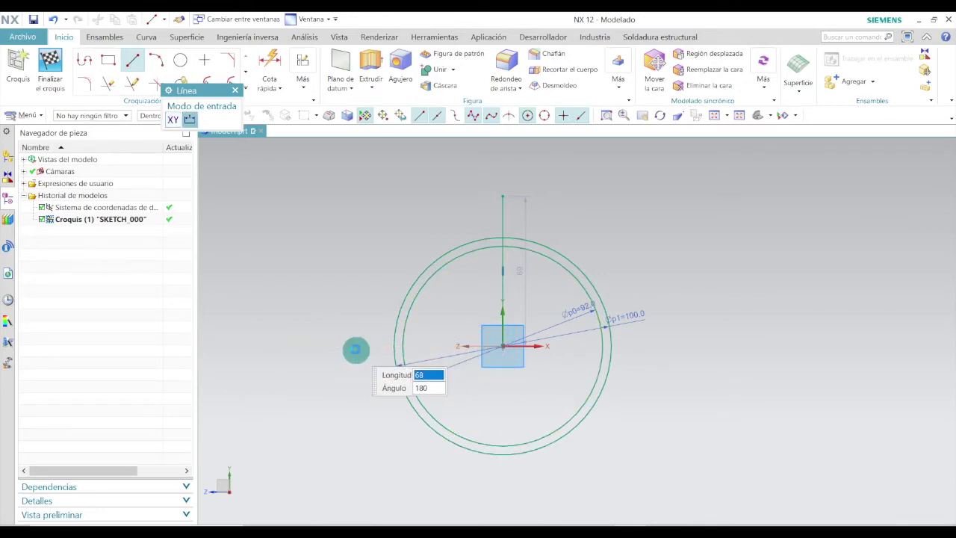
click(355, 346)
key(Escape)
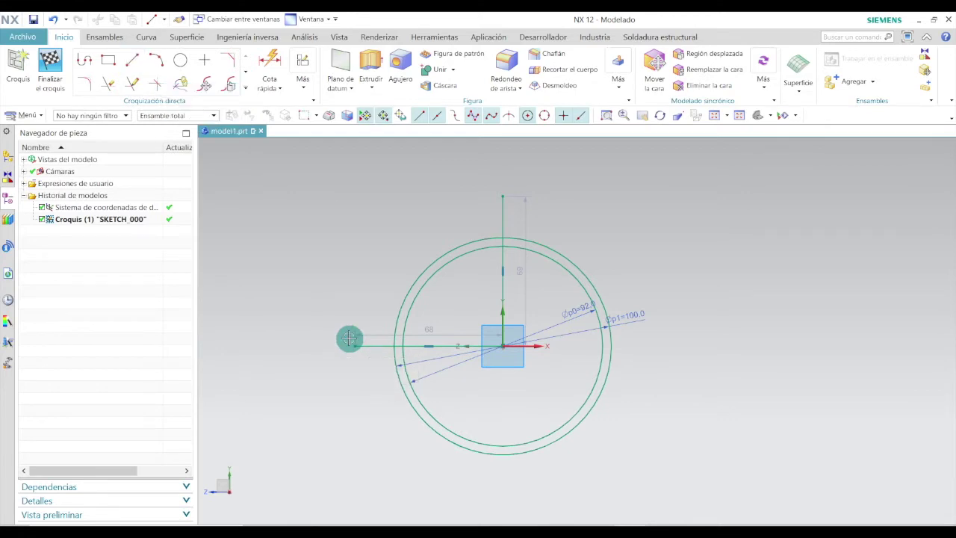
- Draw a slanted line about 83 mm long from the origin to the upper left, between the vertical and horizontal lines
click(132, 62)
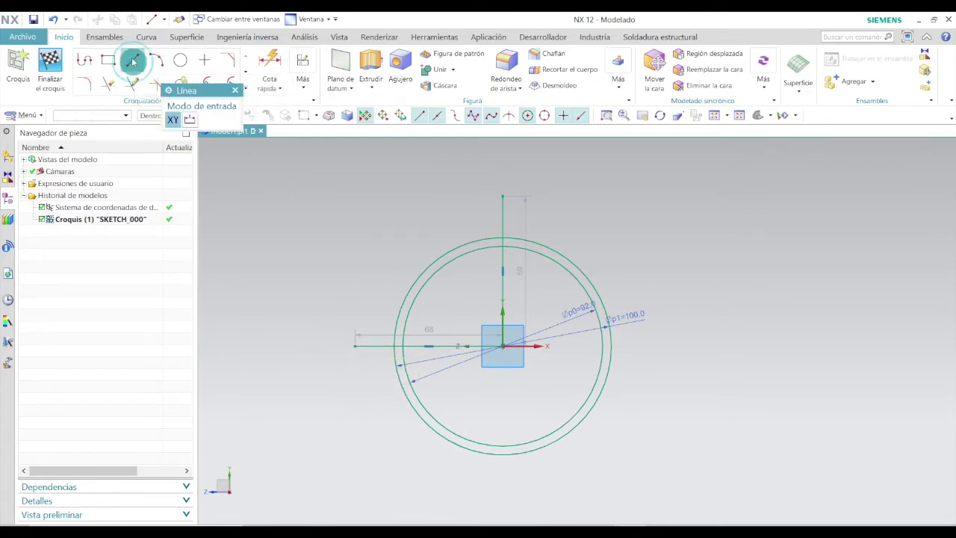
click(501, 346)
click(389, 206)
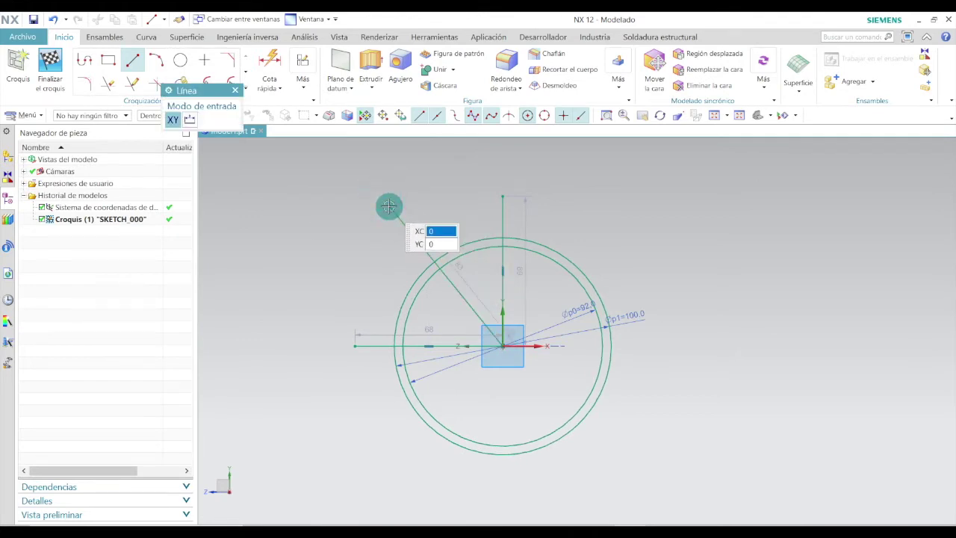
key(Escape)
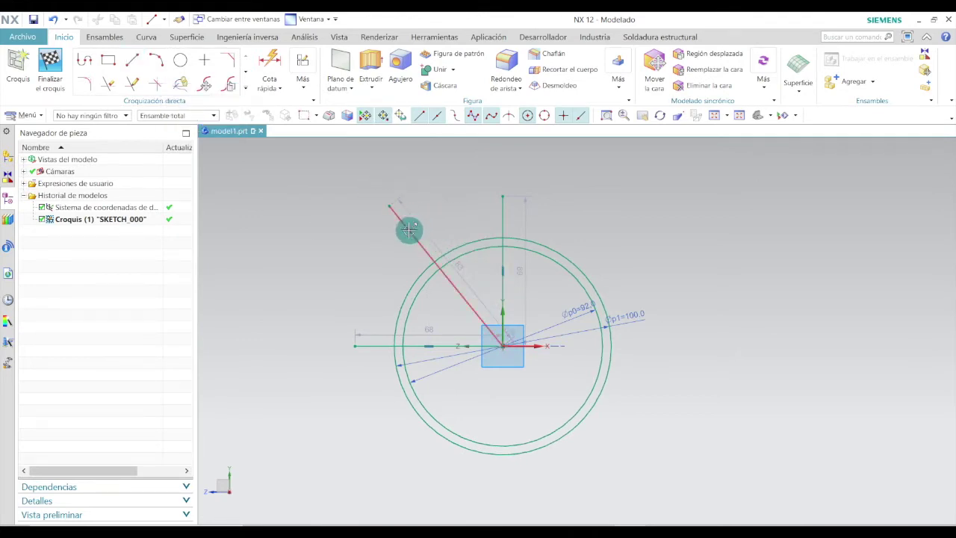
- Add an angular dimension of 45° between the slanted line and the vertical line, above the circles
click(281, 88)
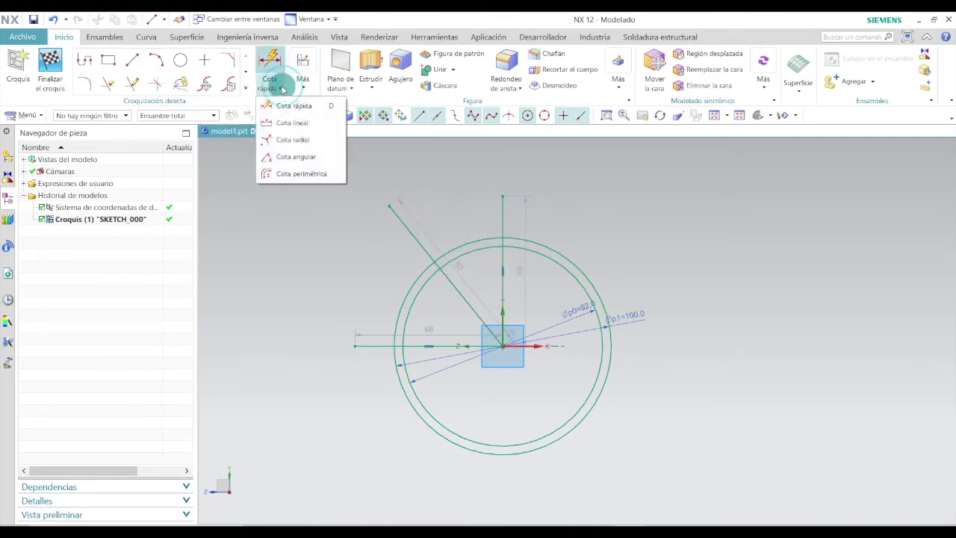
click(283, 158)
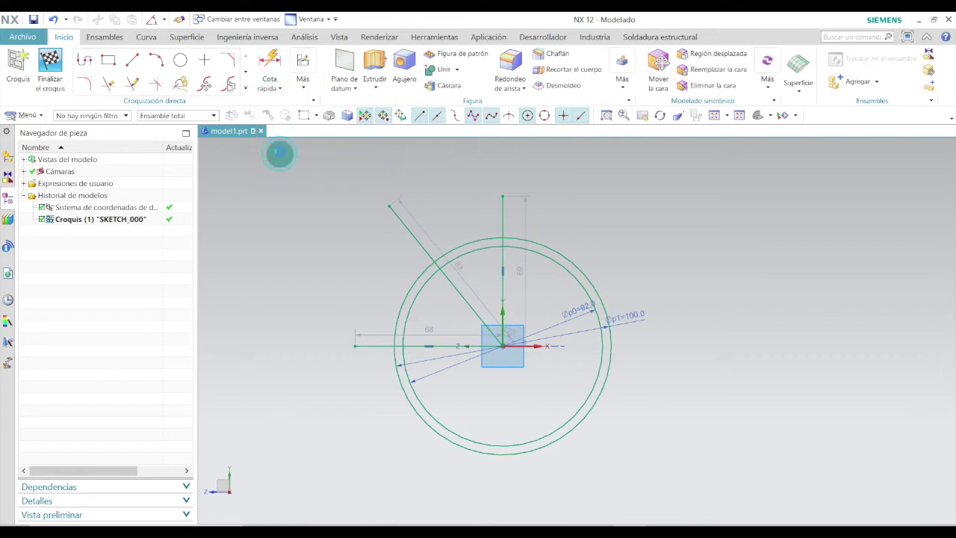
click(402, 231)
click(502, 215)
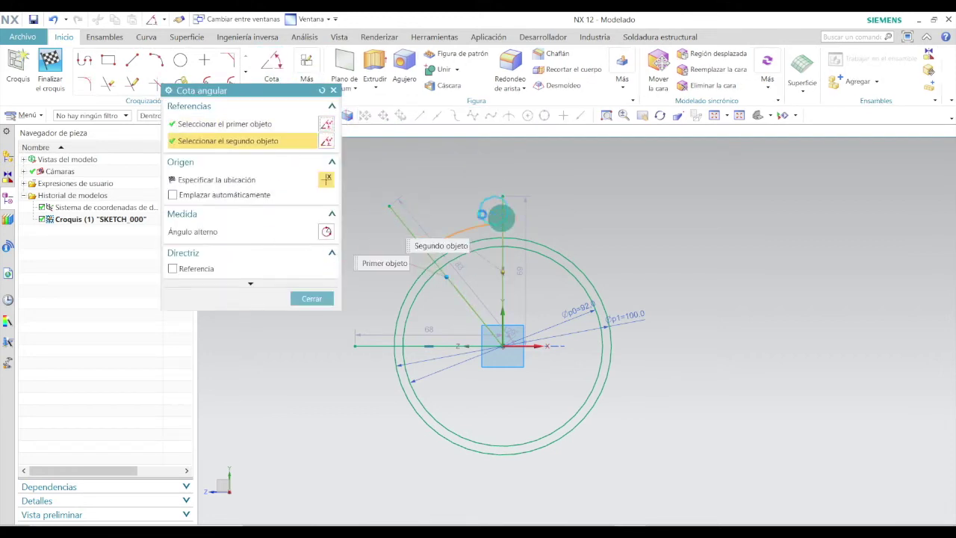
click(452, 210)
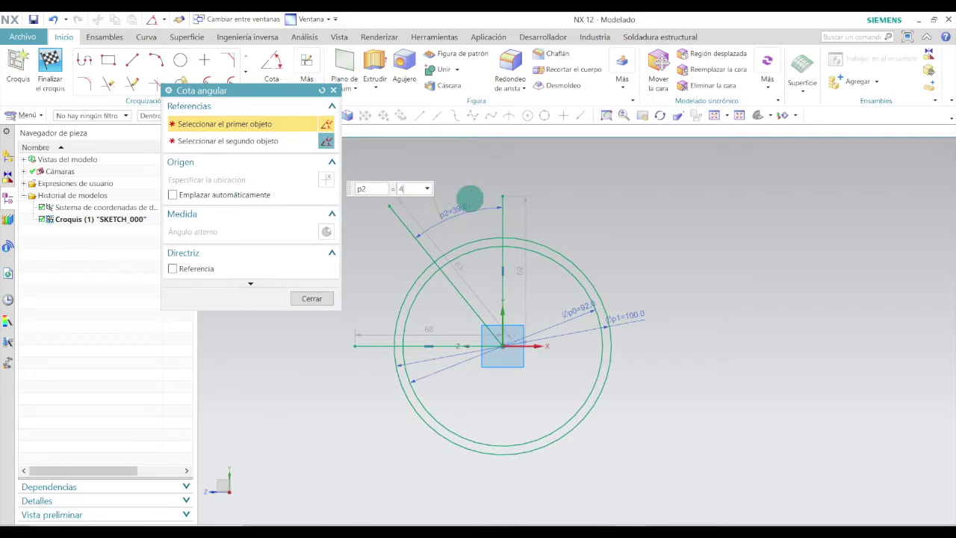
key(Return)
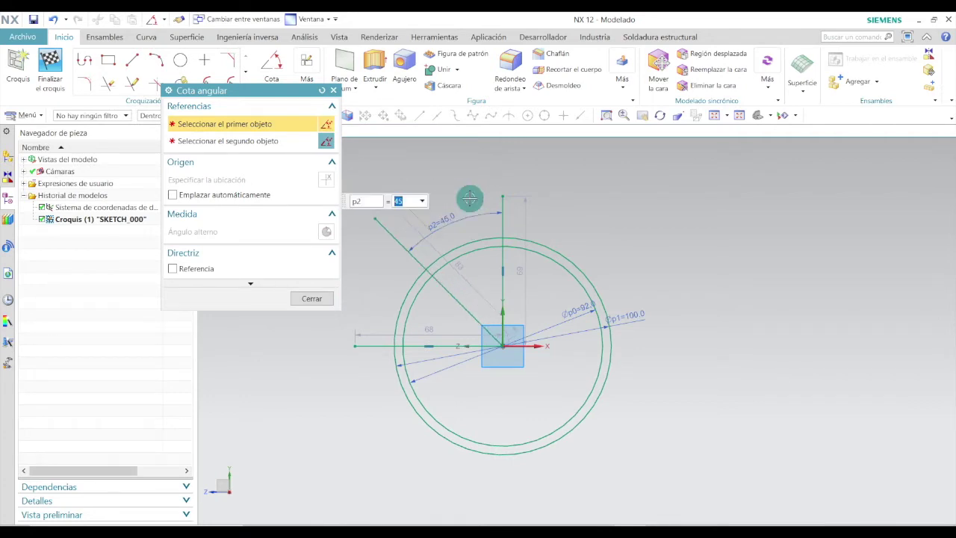
click(316, 298)
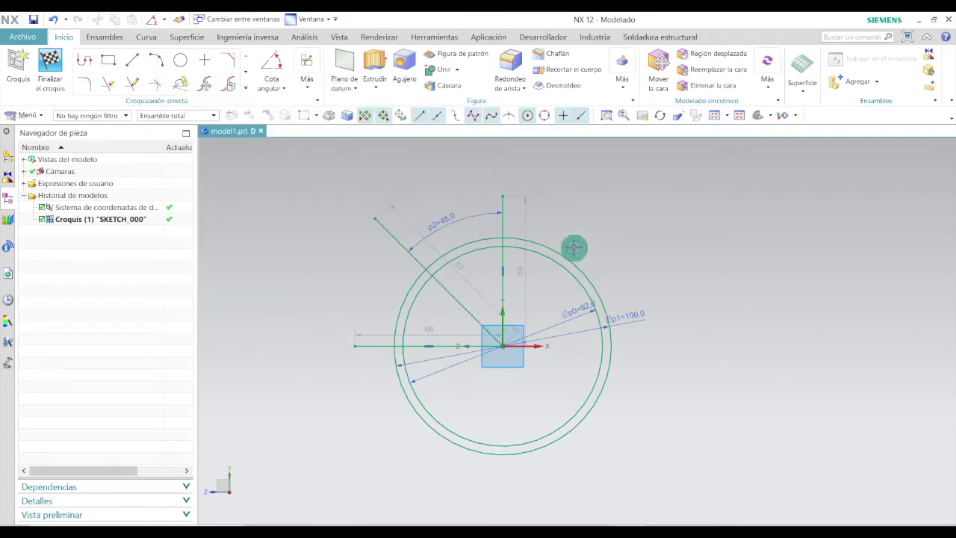
- Check the reference drawing, return to the sketch and draw a rectangle about 39 by 37 mm beyond the slanted line's upper end
key(alt+Tab)
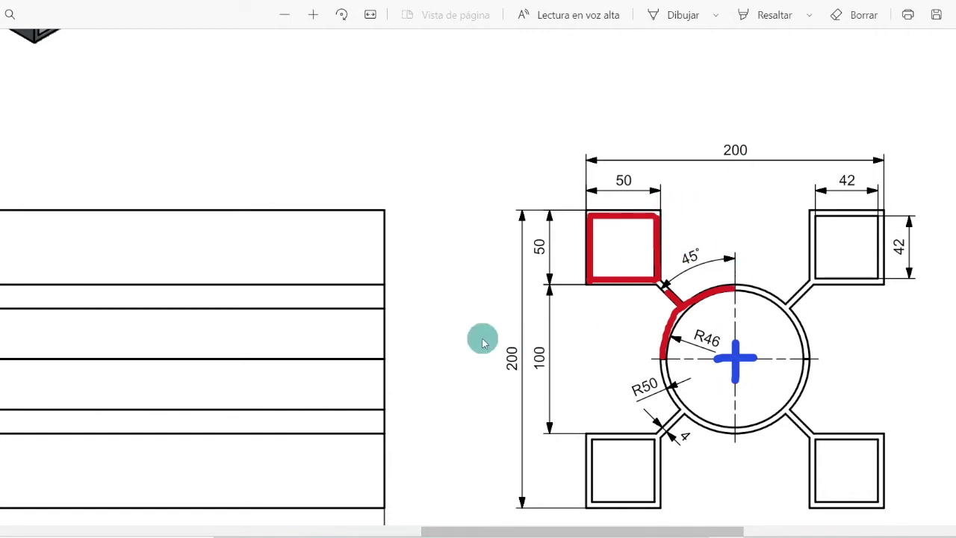
key(alt+Tab)
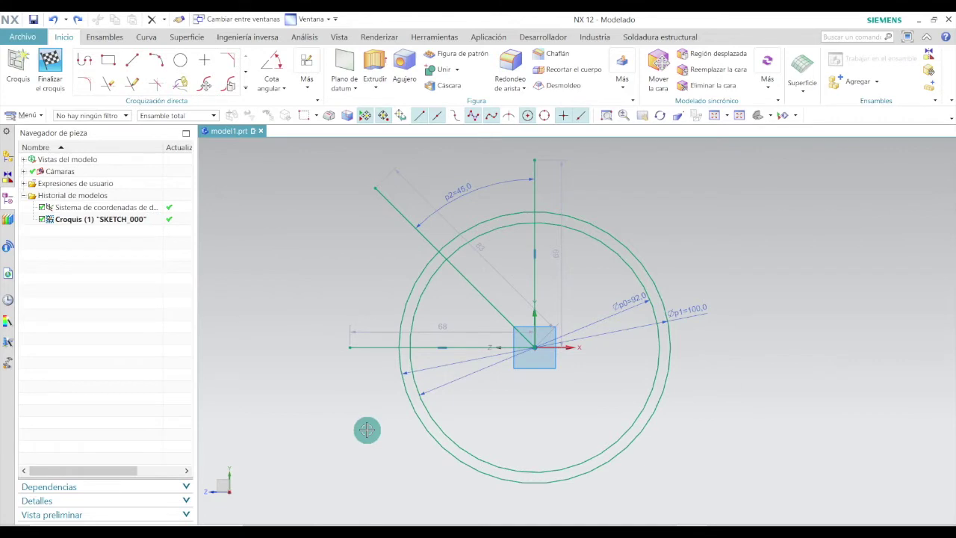
scroll(363, 406, down, 2)
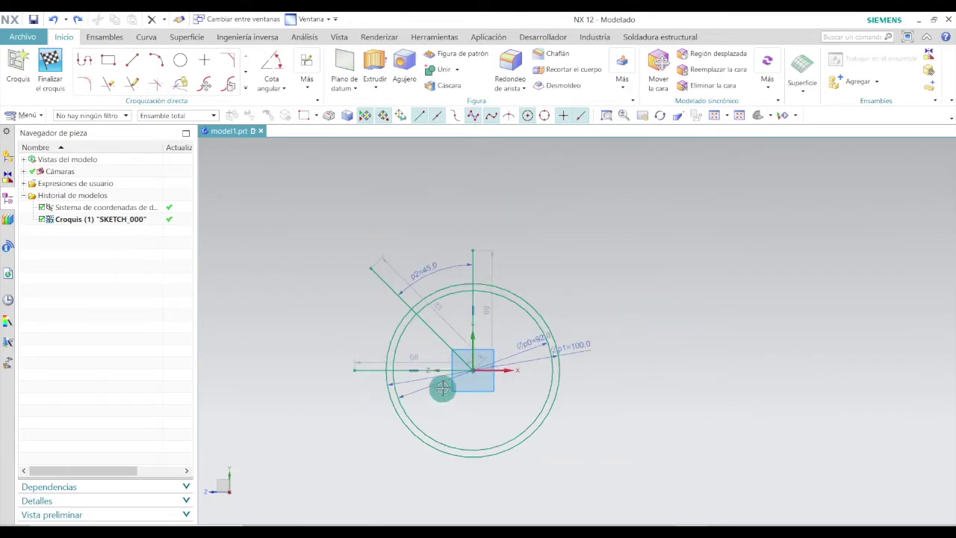
click(108, 60)
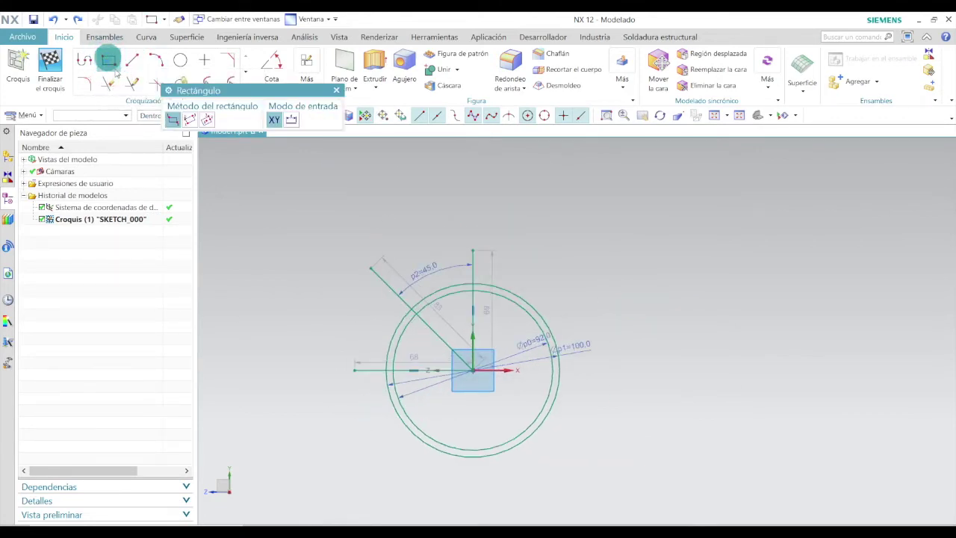
click(281, 184)
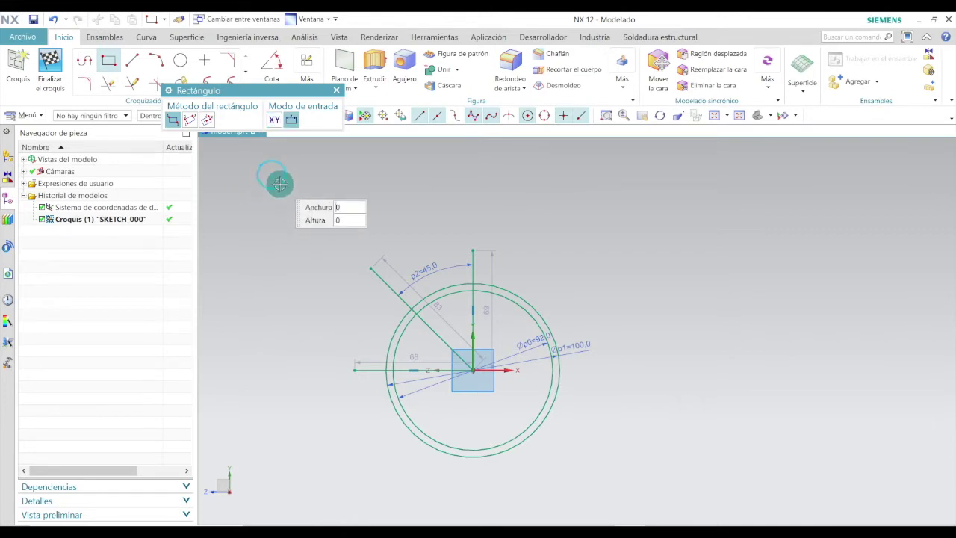
click(346, 245)
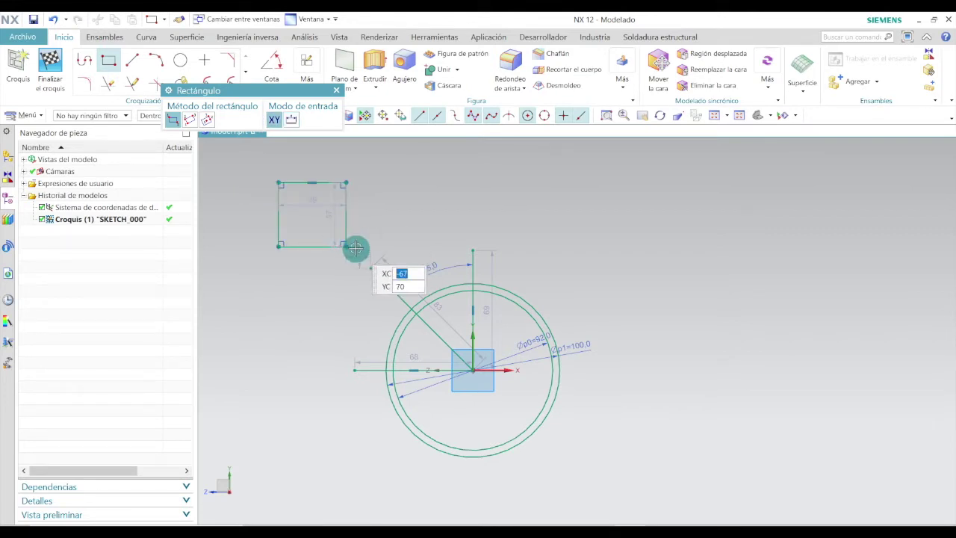
key(Escape)
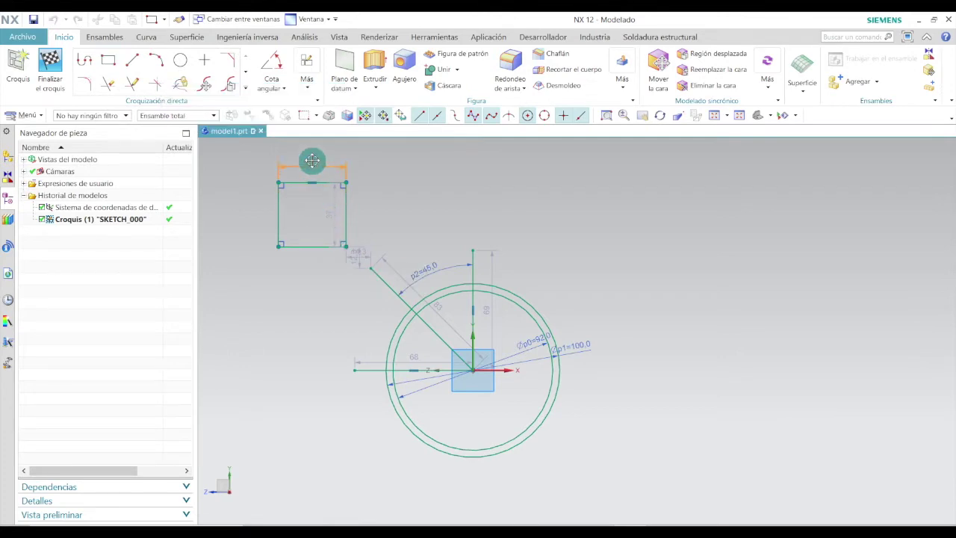
- Set the rectangle's width and height to 50 mm and place the height dimension outside its right side
double_click(316, 159)
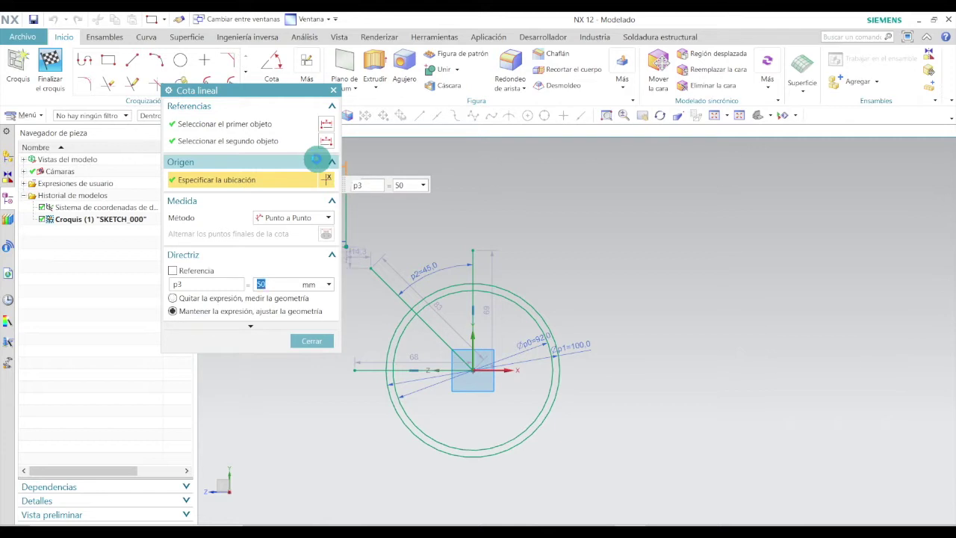
click(313, 342)
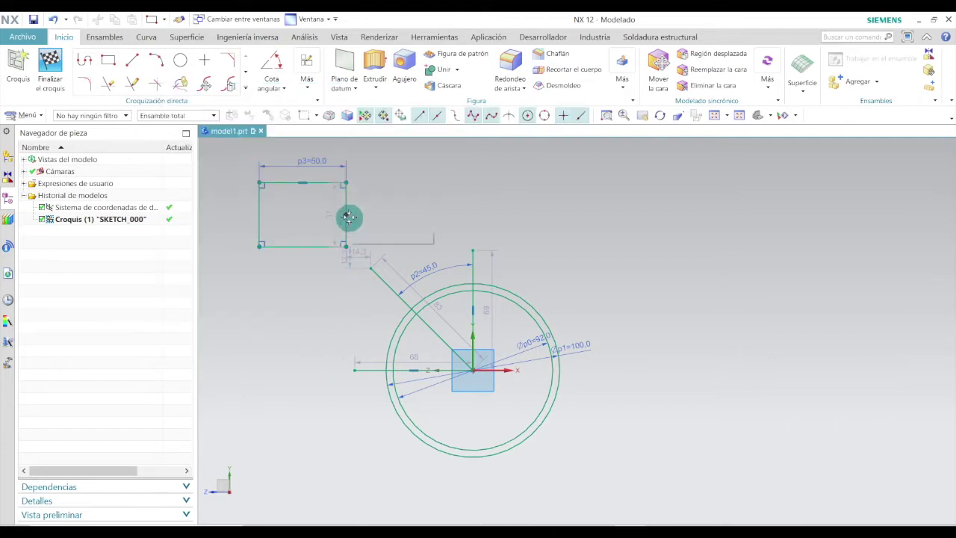
drag(331, 215, 381, 214)
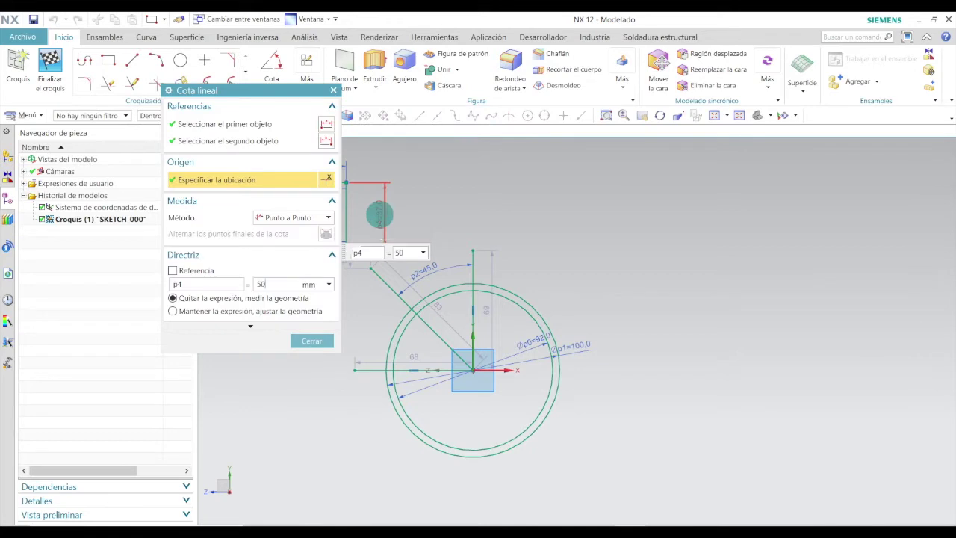
click(311, 341)
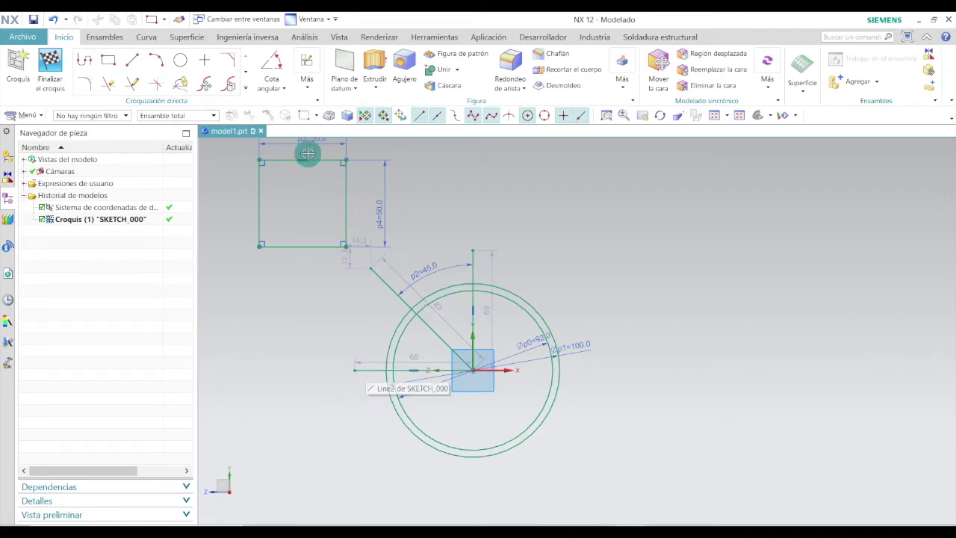
- Add a 50 mm linear dimension between the square's right side and the vertical line through the origin
click(281, 87)
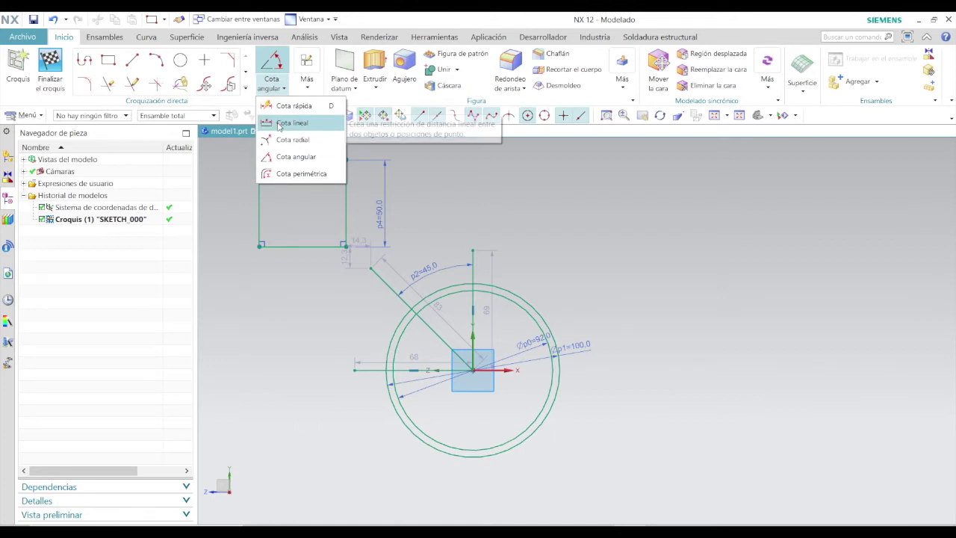
click(285, 124)
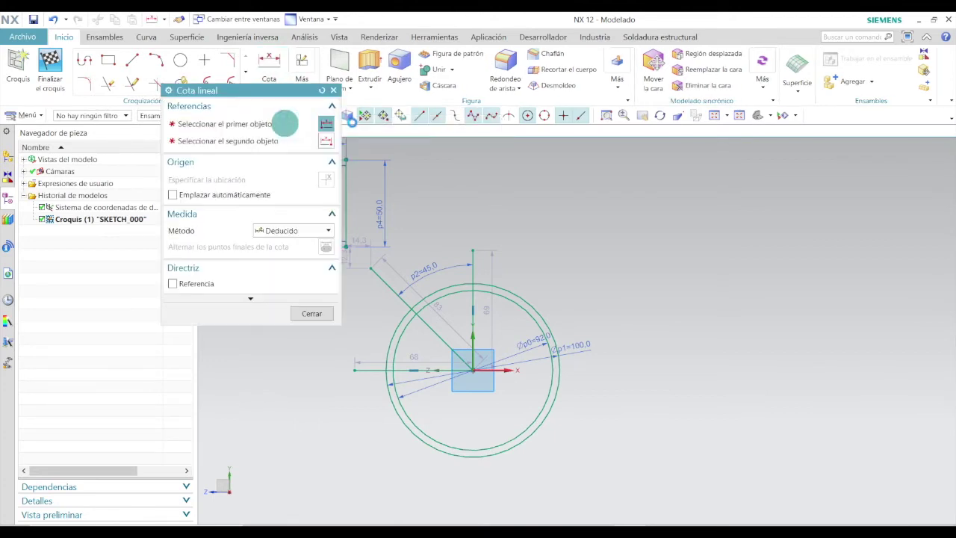
click(349, 195)
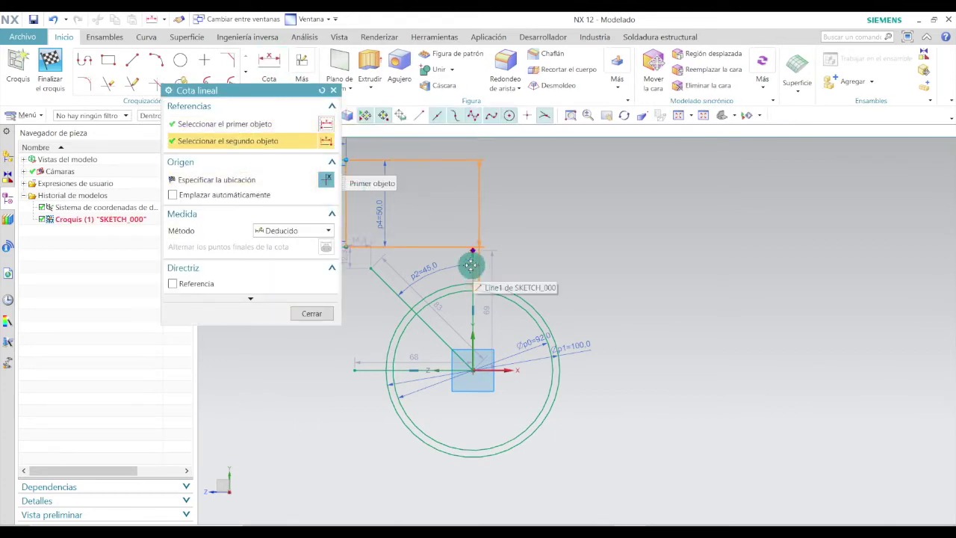
click(470, 261)
click(426, 187)
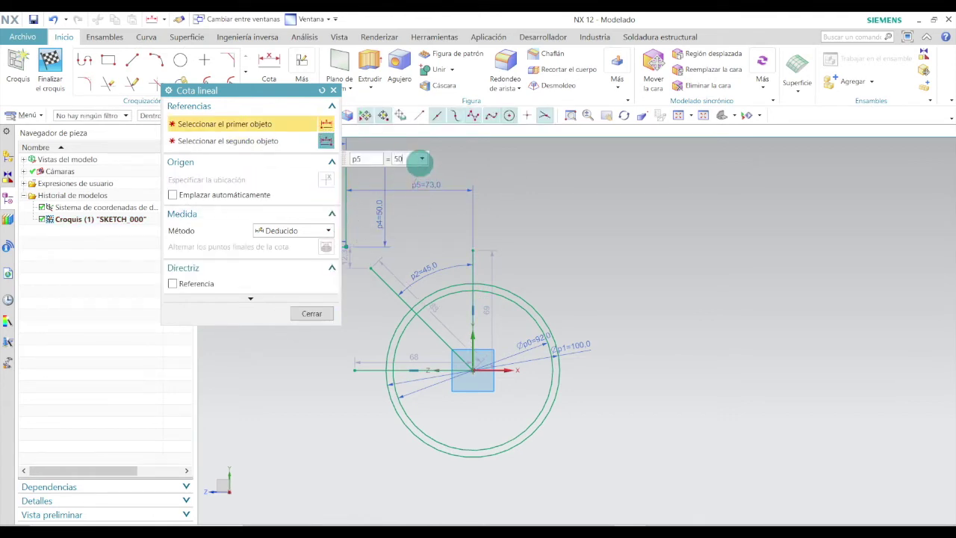
key(Return)
click(312, 313)
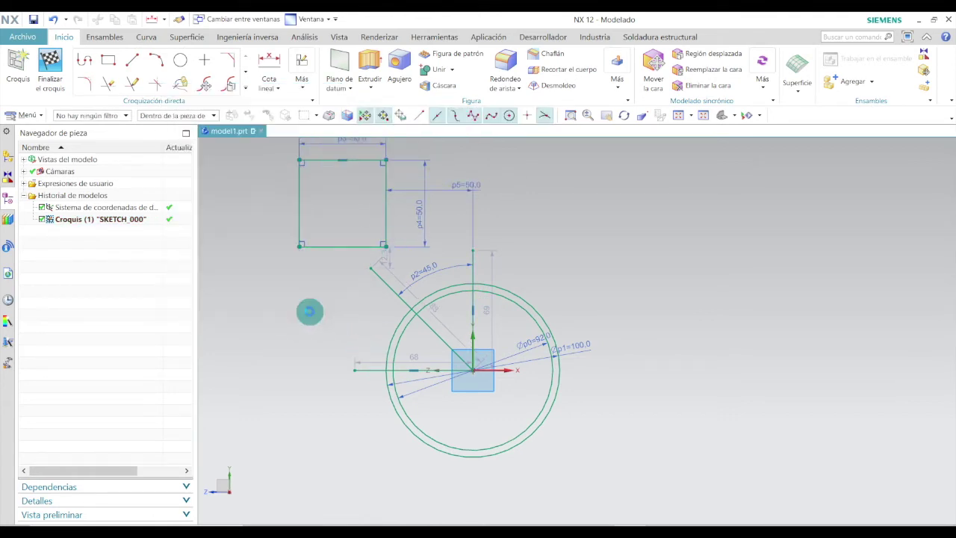
- Add a 50 mm linear dimension between the square's bottom side and the horizontal line through the origin
click(272, 84)
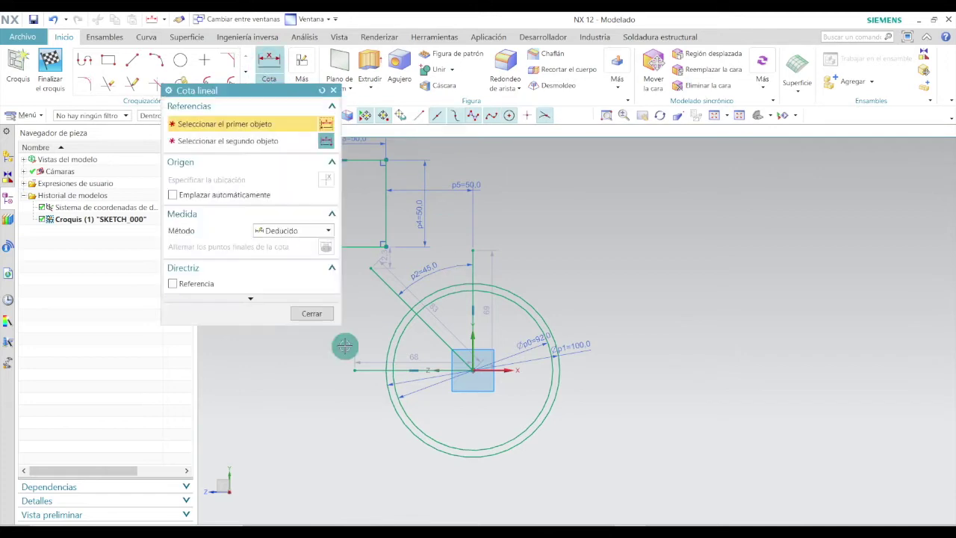
click(356, 248)
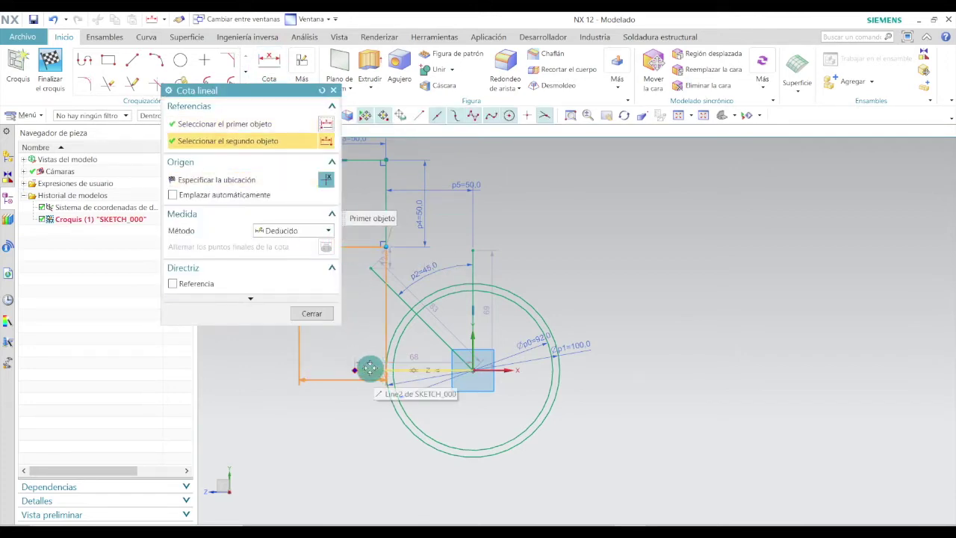
click(368, 369)
click(353, 336)
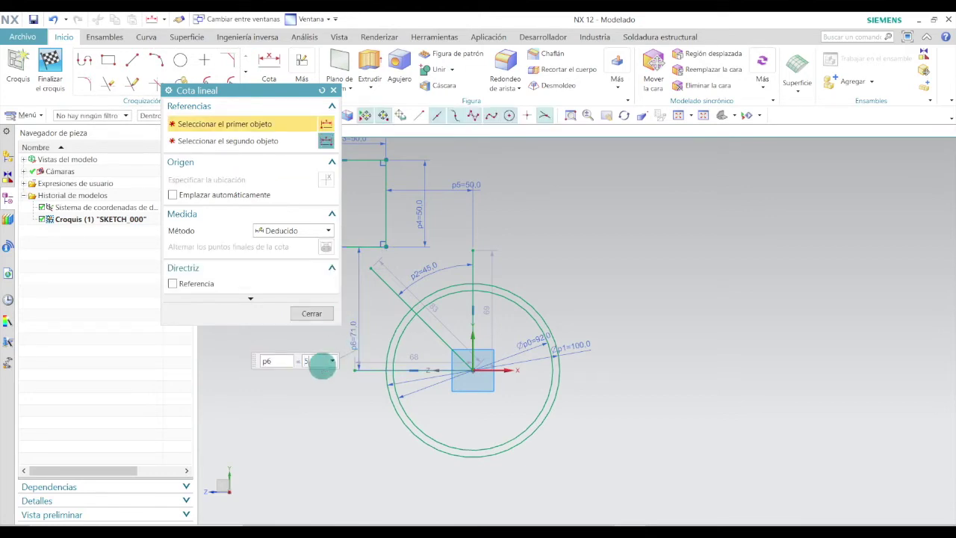
text(50)
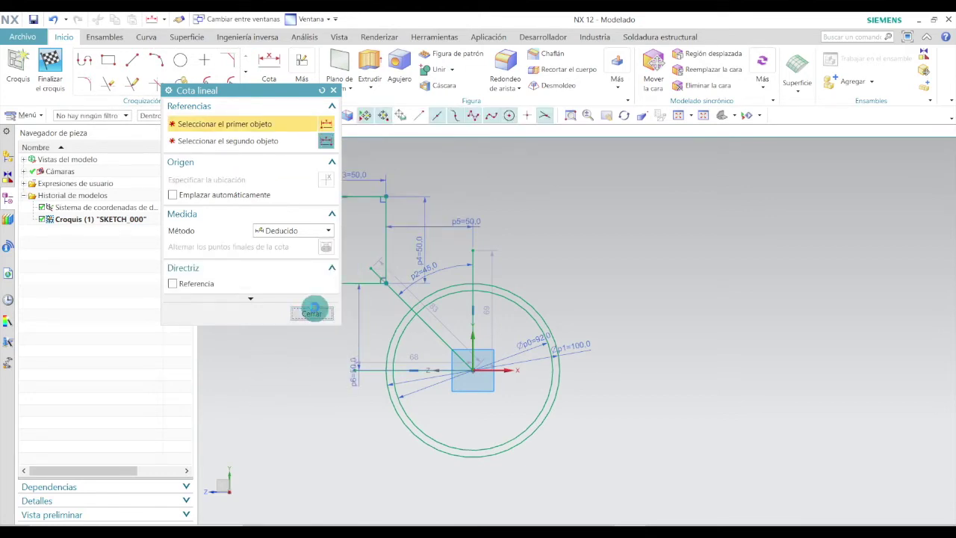
click(311, 313)
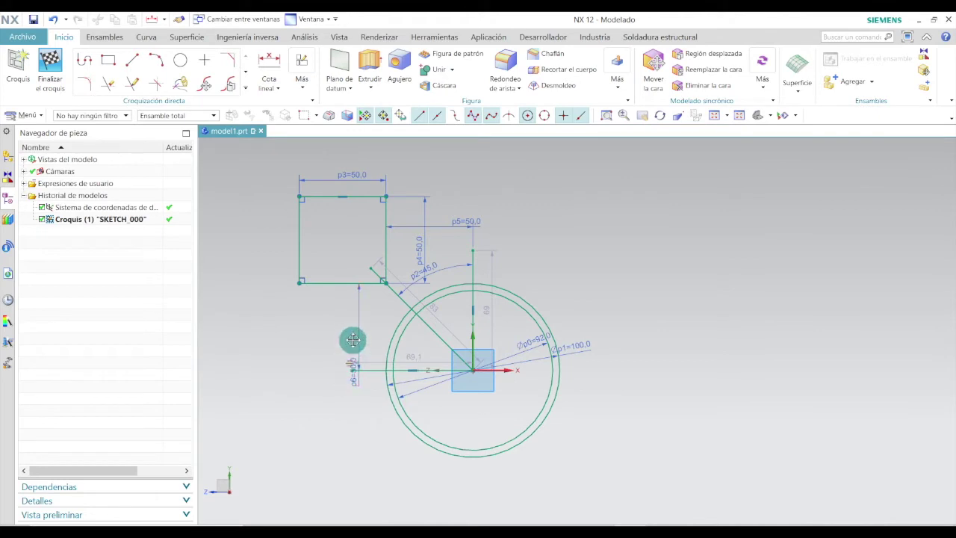
- Undo the accidental length change of the horizontal line and move the vertical 50 mm dimension below the square clear of the line's end
drag(355, 351, 352, 367)
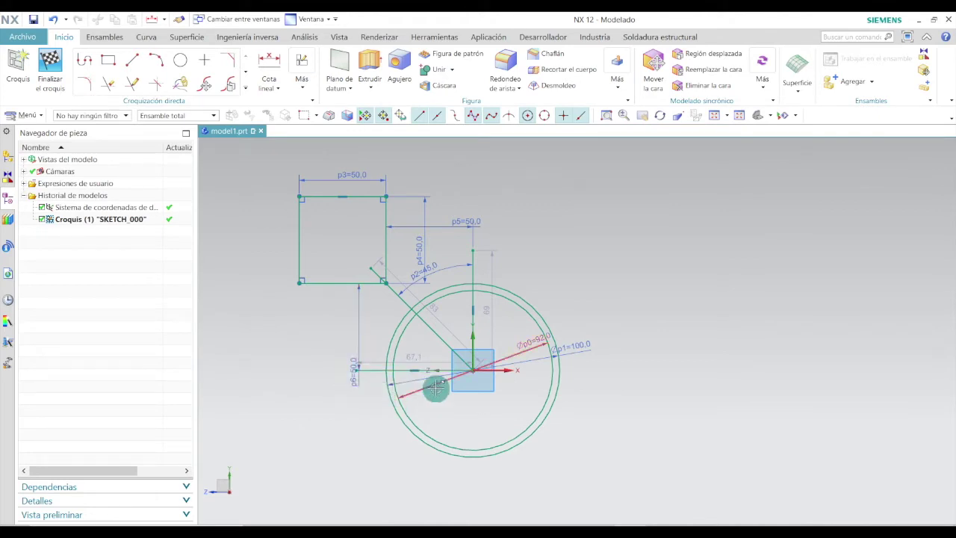
click(54, 23)
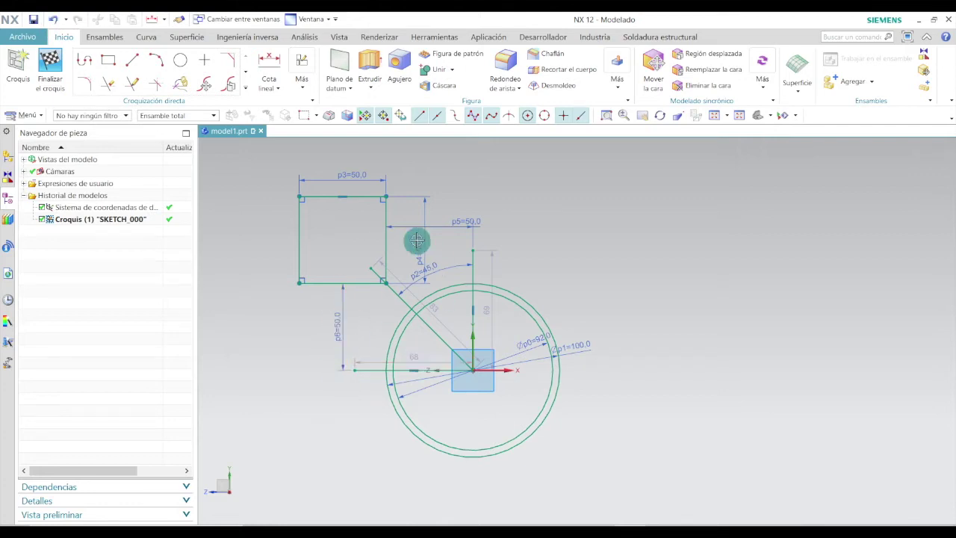
scroll(405, 239, down, 2)
scroll(406, 239, up, 1)
scroll(369, 284, up, 2)
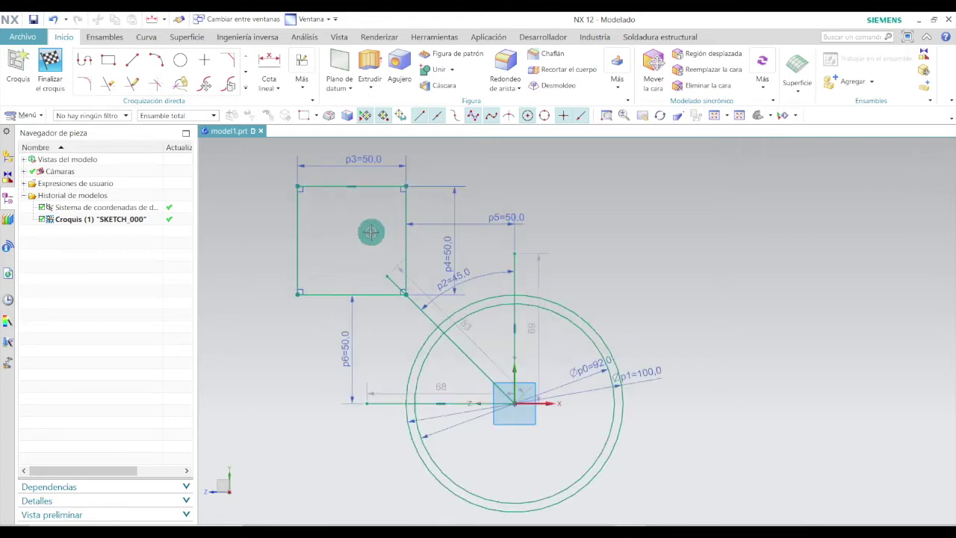
- Check the reference drawing, return to the sketch and shorten the slanted line to about 66 mm, ending just short of the square's corner
key(alt+Tab)
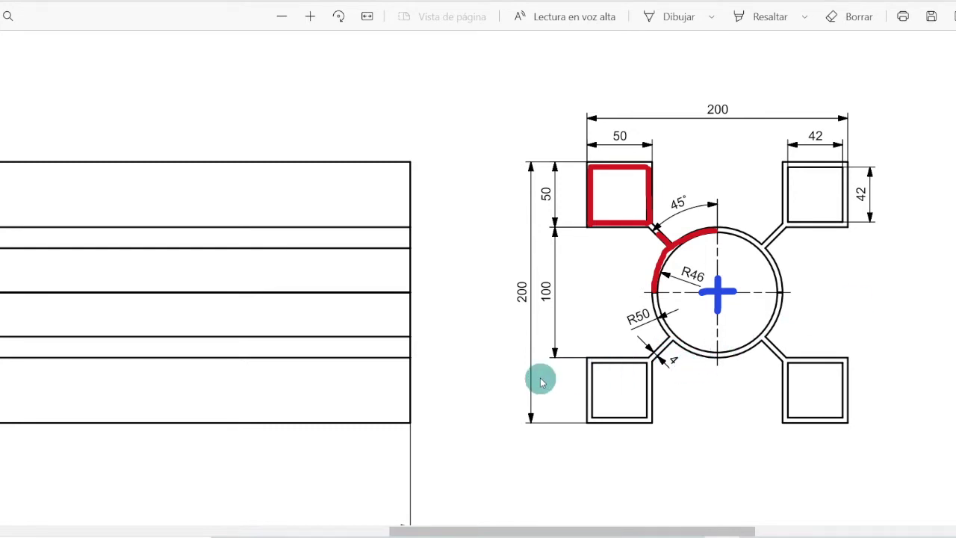
key(alt+Tab)
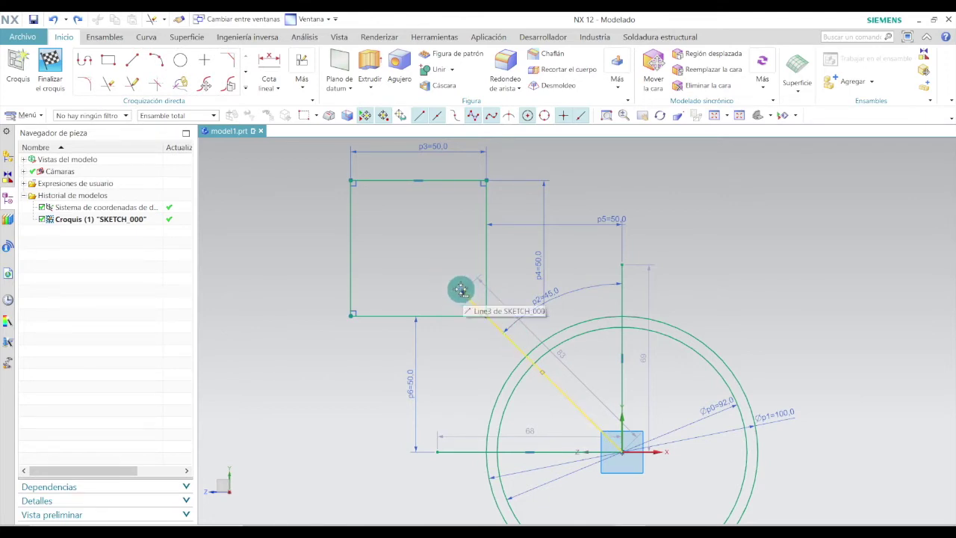
drag(462, 291, 492, 321)
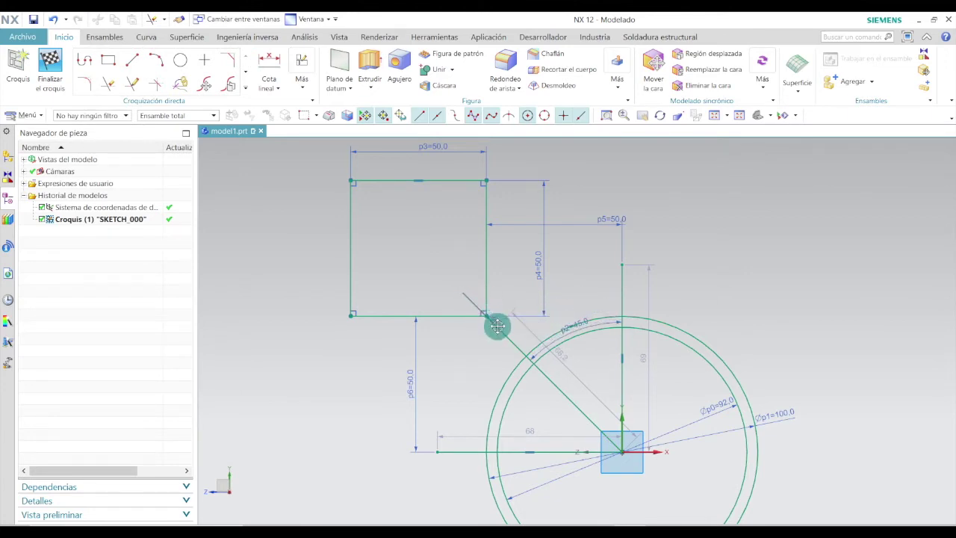
drag(495, 325, 496, 326)
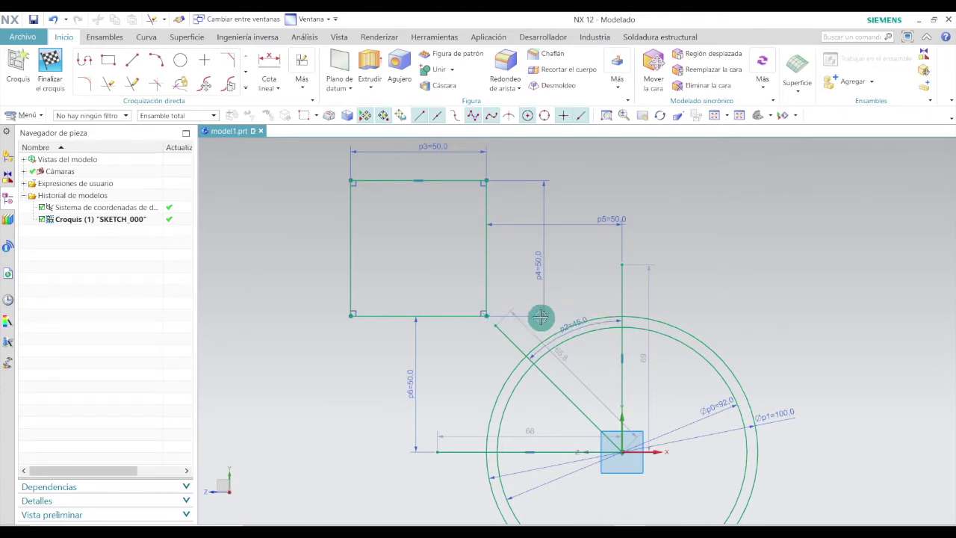
click(580, 322)
key(Down)
key(Down)
key(Down)
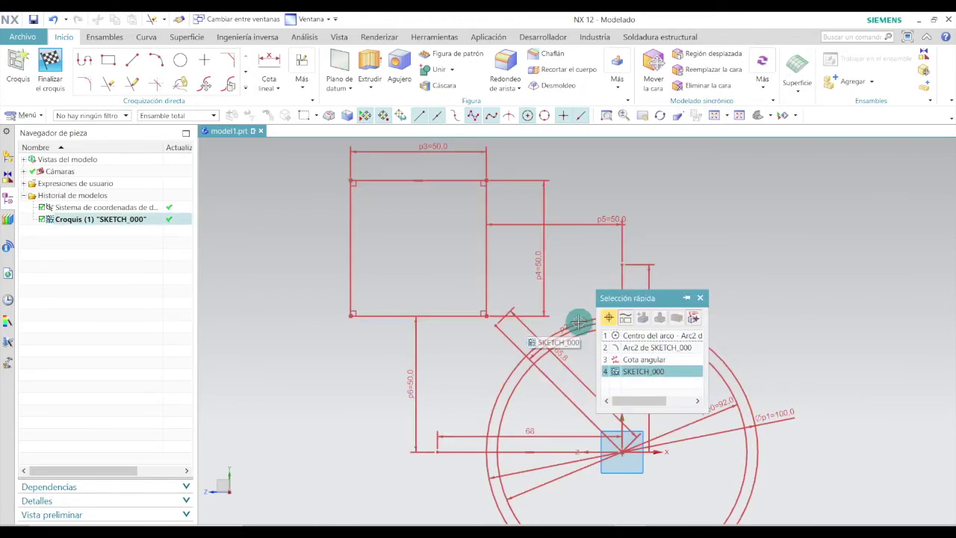
key(Escape)
- Shorten the slanted line to about 64 mm and move its 45° angular dimension outside the outer circle
scroll(568, 313, up, 2)
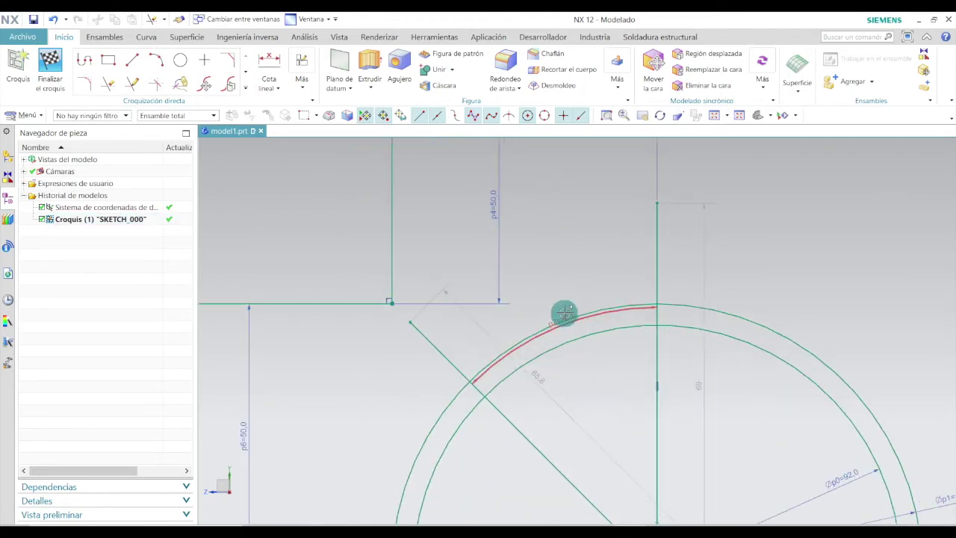
scroll(566, 320, down, 5)
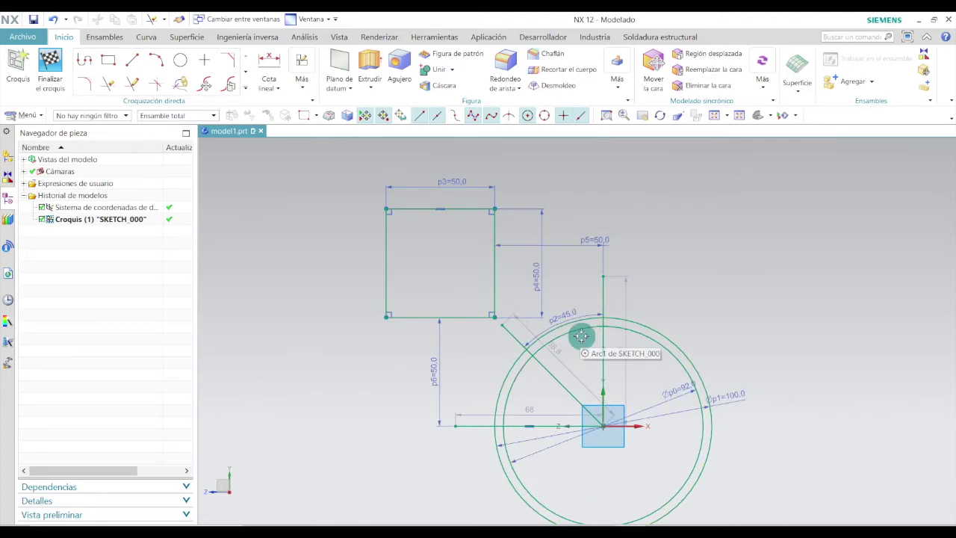
scroll(508, 329, up, 3)
drag(499, 324, 502, 327)
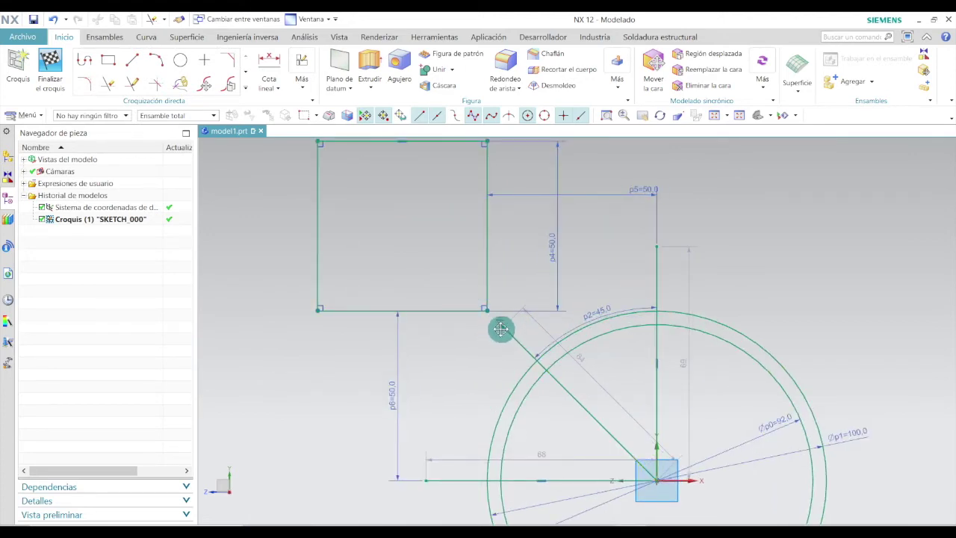
drag(601, 307, 590, 301)
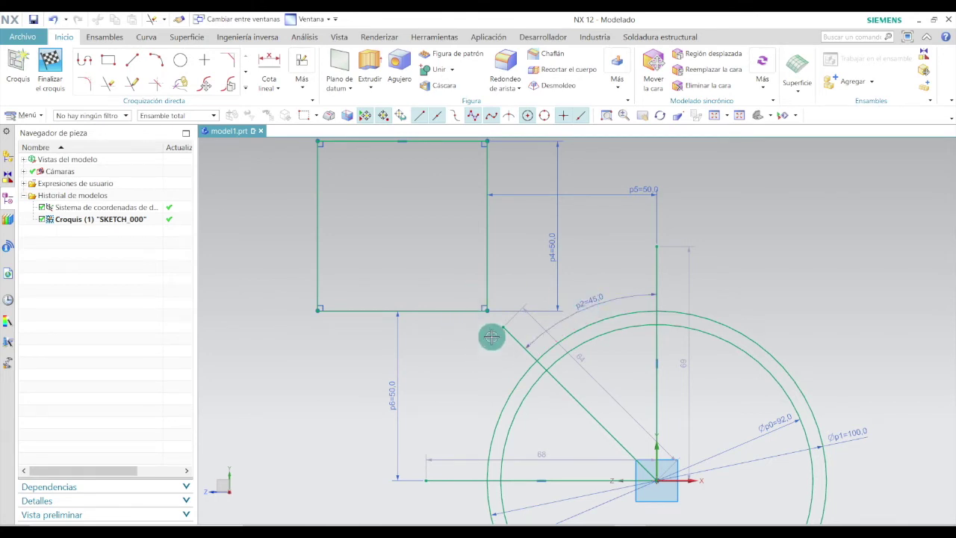
- Draw a rectangle about 39 mm wide and 40 mm high inside the 50 mm square
scroll(506, 288, down, 2)
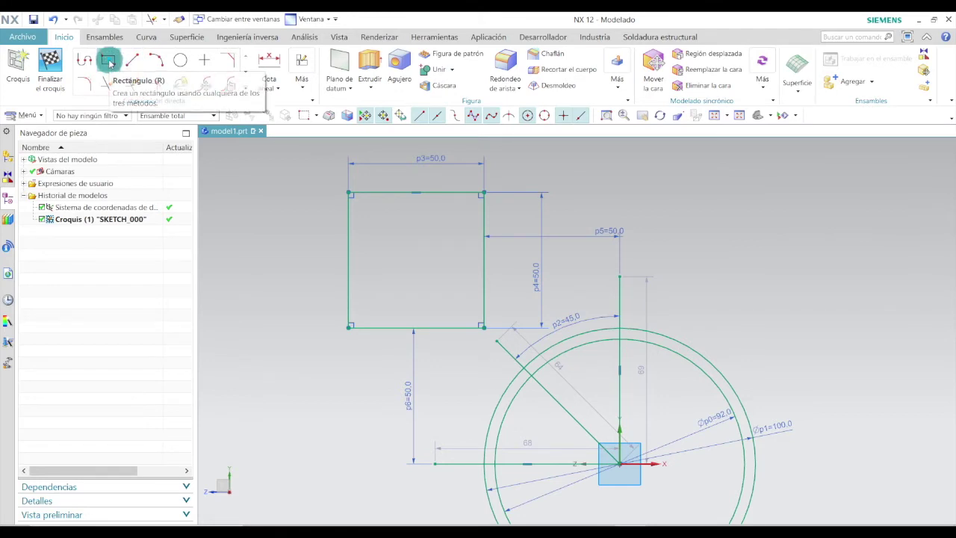
click(110, 64)
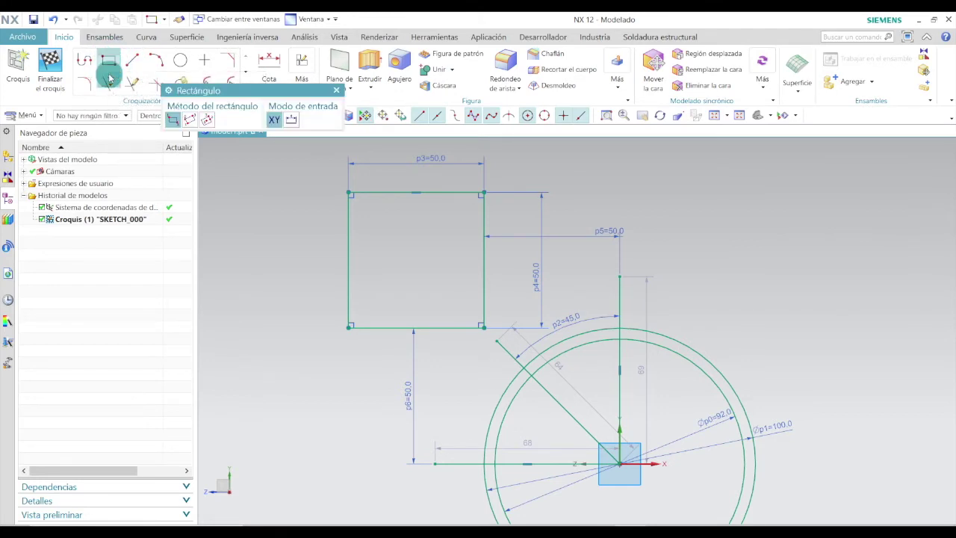
click(361, 206)
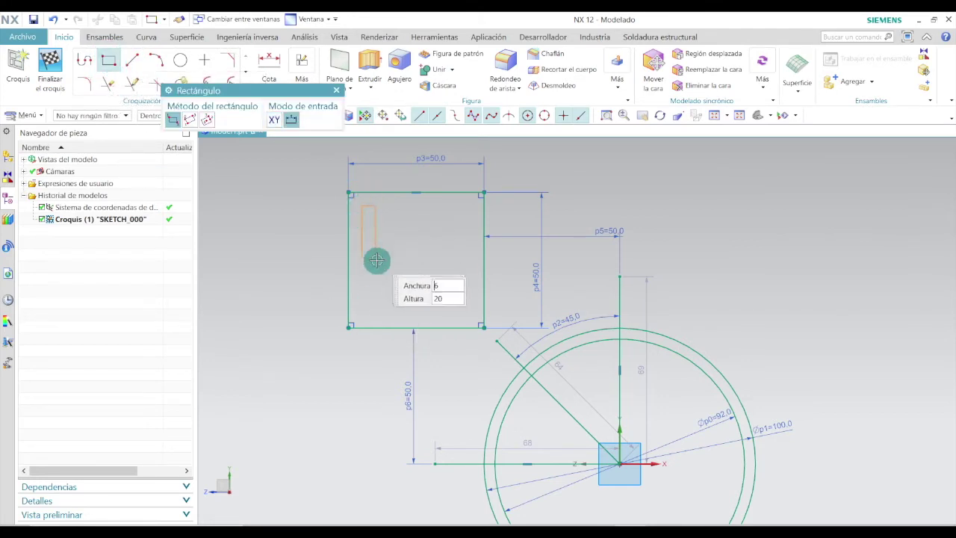
click(467, 315)
key(Escape)
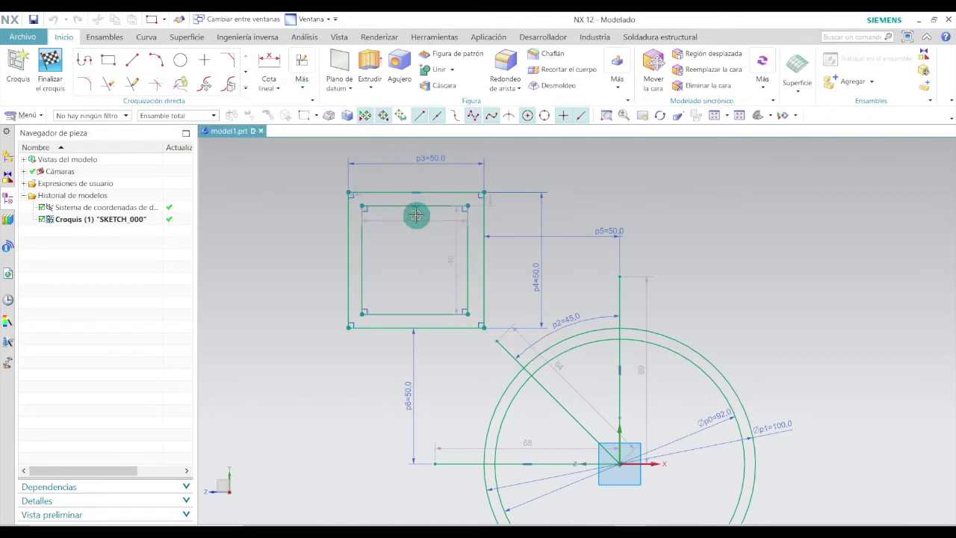
- Set both the width and the height of the inner rectangle to 42 mm
click(416, 214)
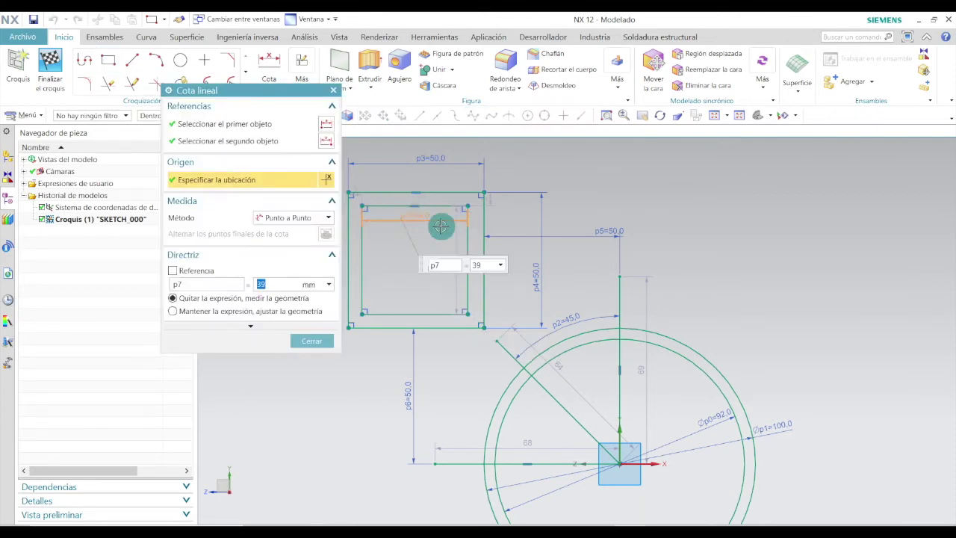
key(Return)
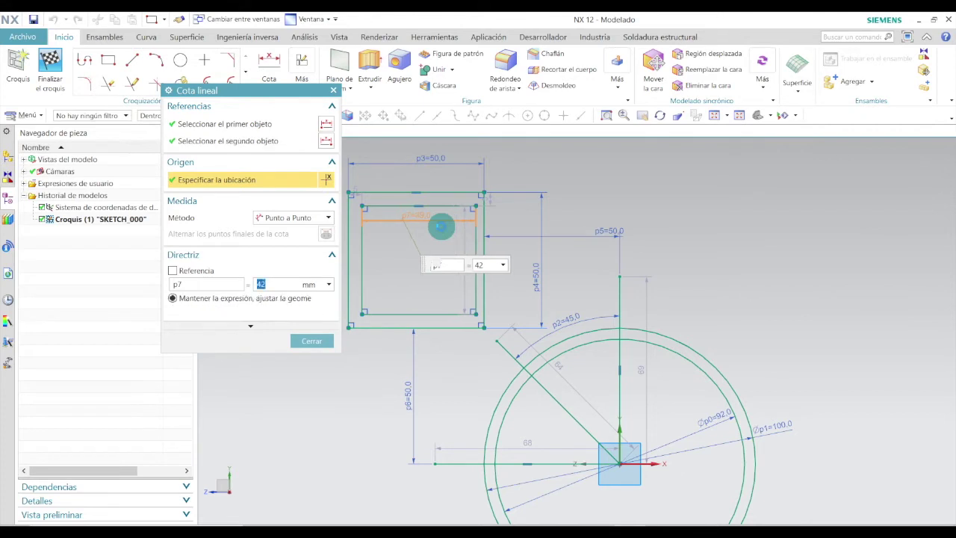
click(325, 342)
click(476, 253)
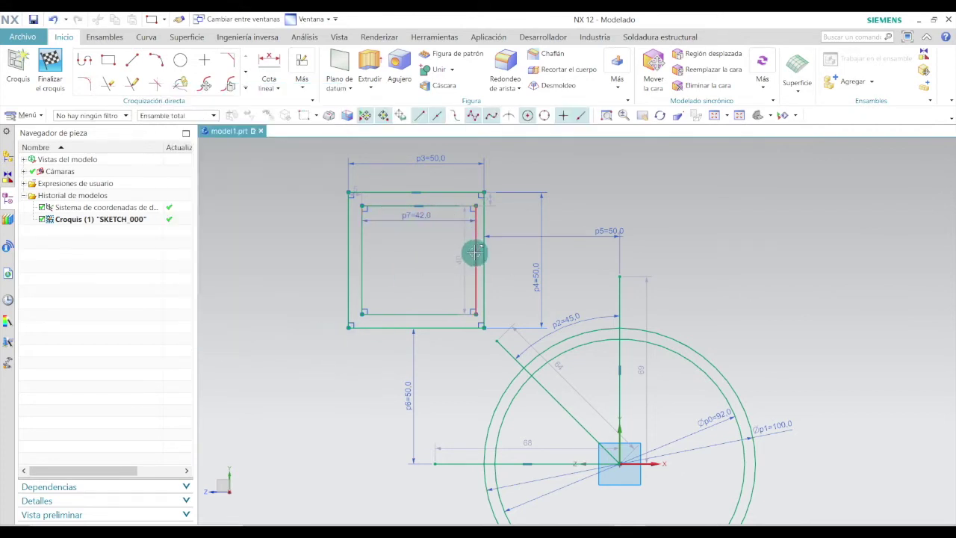
click(459, 259)
text(42)
key(Return)
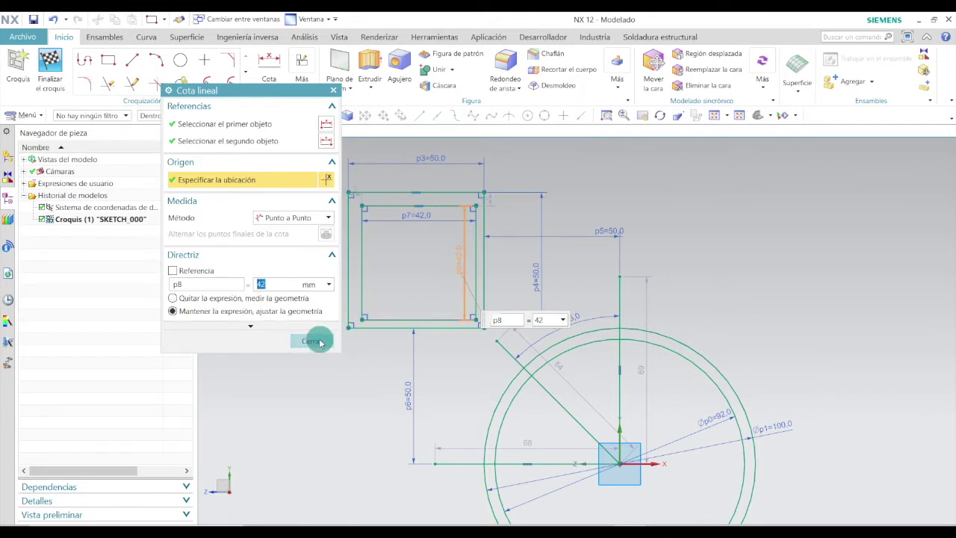
click(311, 341)
- Add a 4 mm linear dimension between the left sides of the outer and inner squares
scroll(403, 254, up, 2)
click(330, 241)
scroll(331, 241, up, 3)
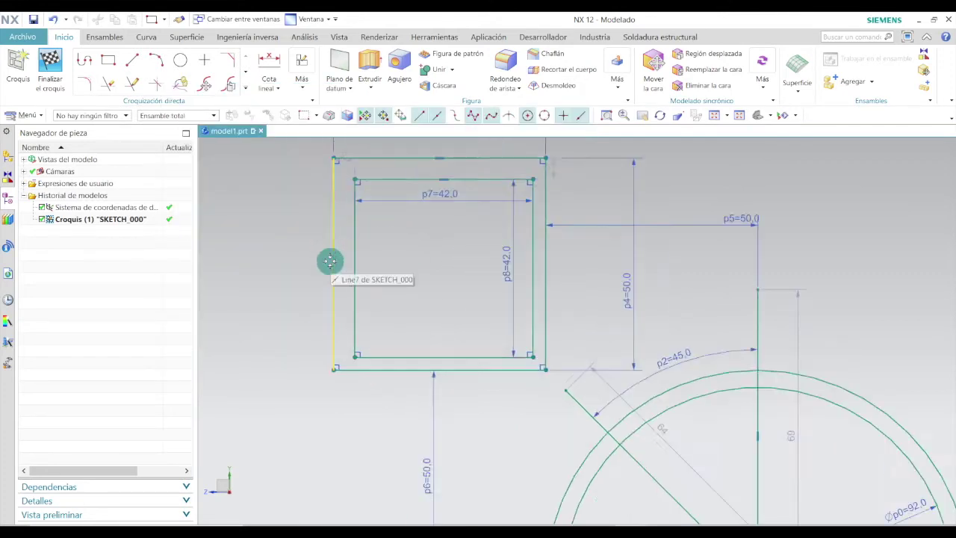
key(Escape)
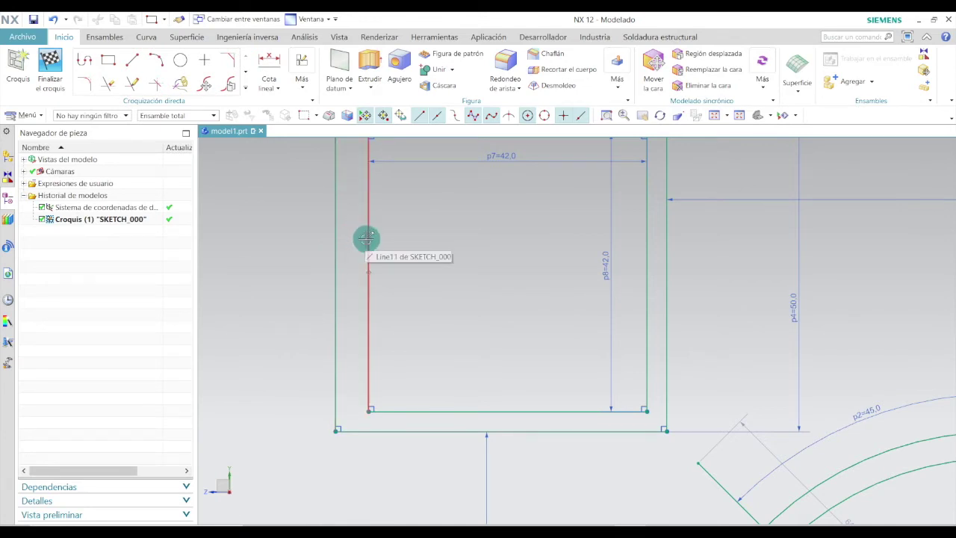
scroll(378, 251, down, 3)
scroll(380, 247, up, 1)
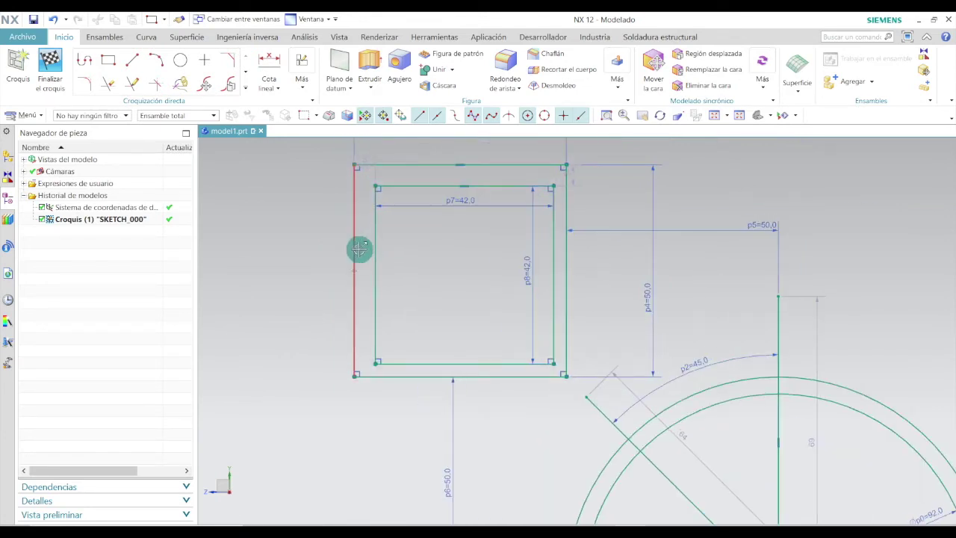
click(269, 61)
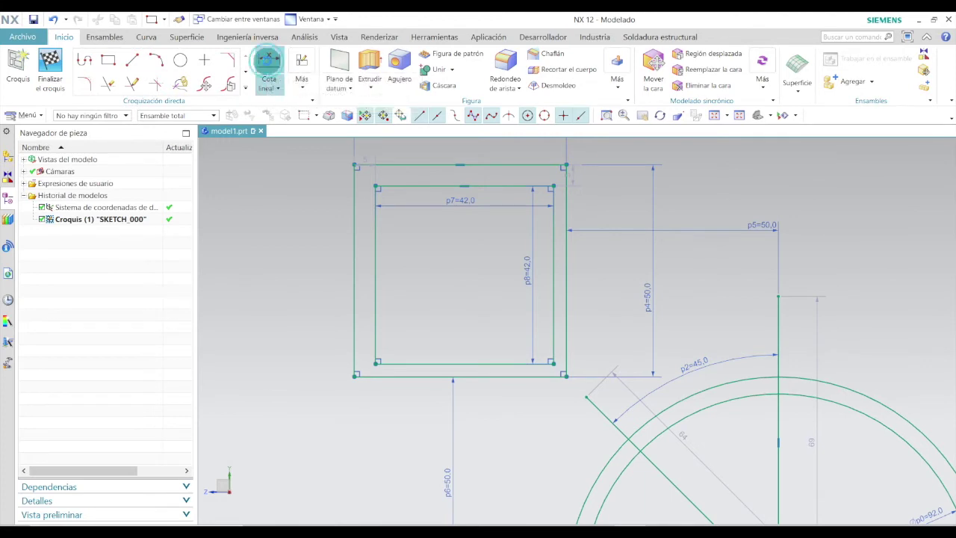
click(357, 249)
click(376, 260)
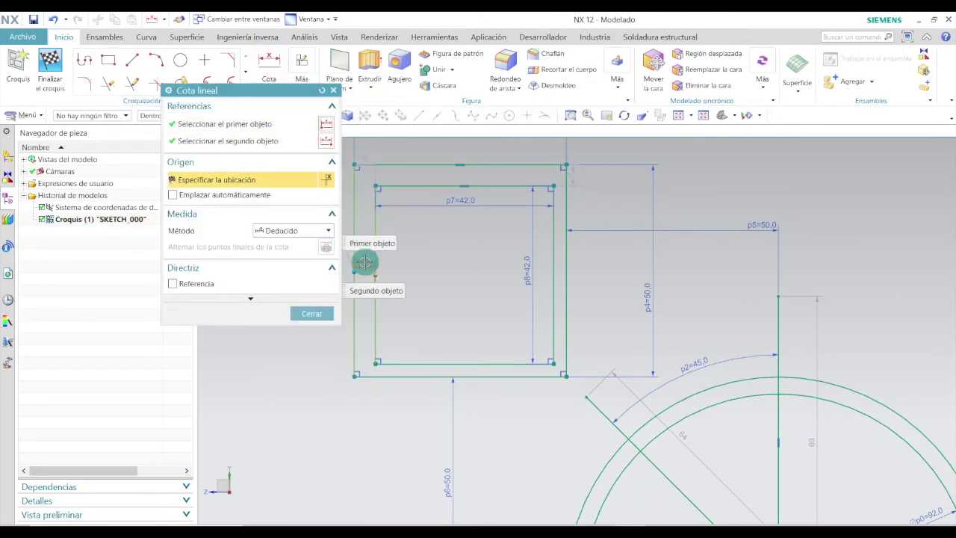
click(363, 261)
scroll(366, 263, up, 1)
text(4)
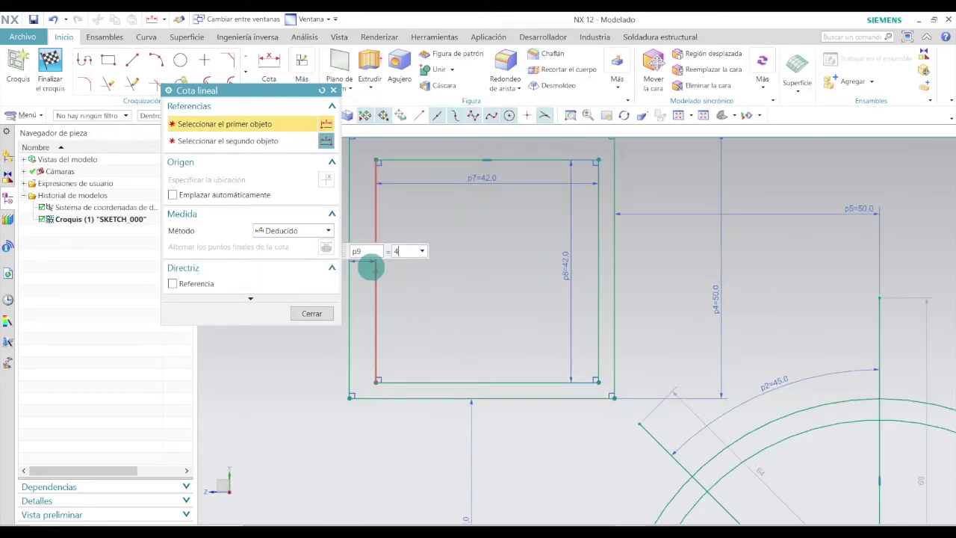
key(Return)
click(312, 317)
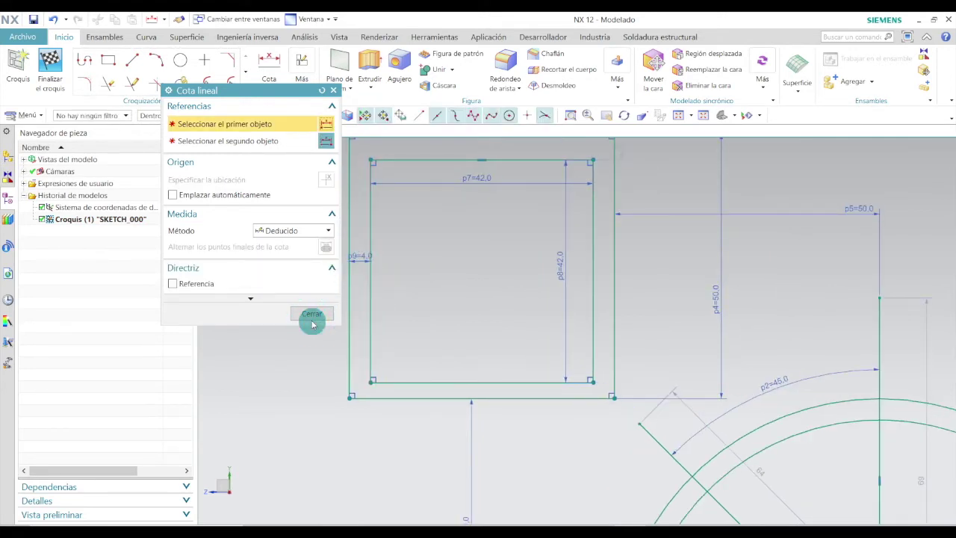
- Add a 4 mm linear dimension between the bottom sides of the inner and outer squares
click(269, 63)
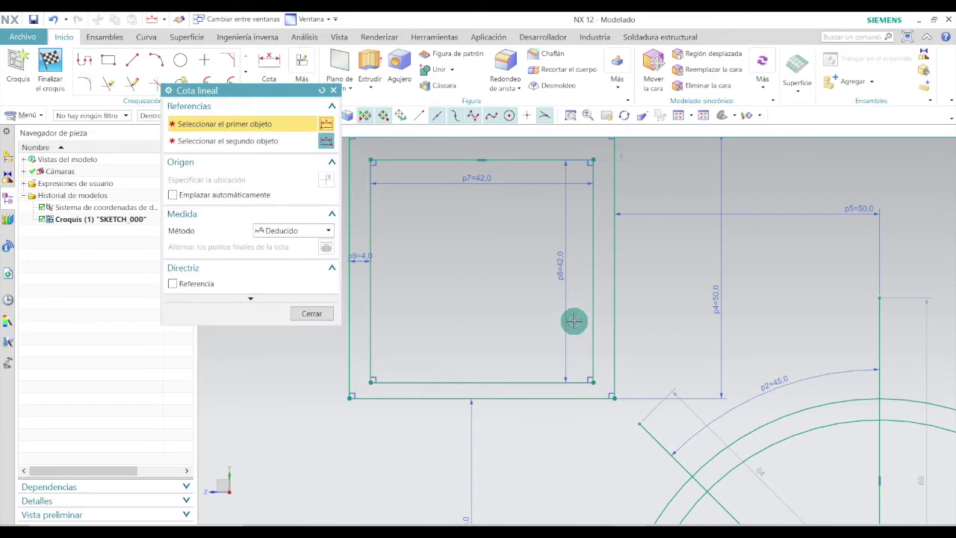
click(544, 390)
click(539, 391)
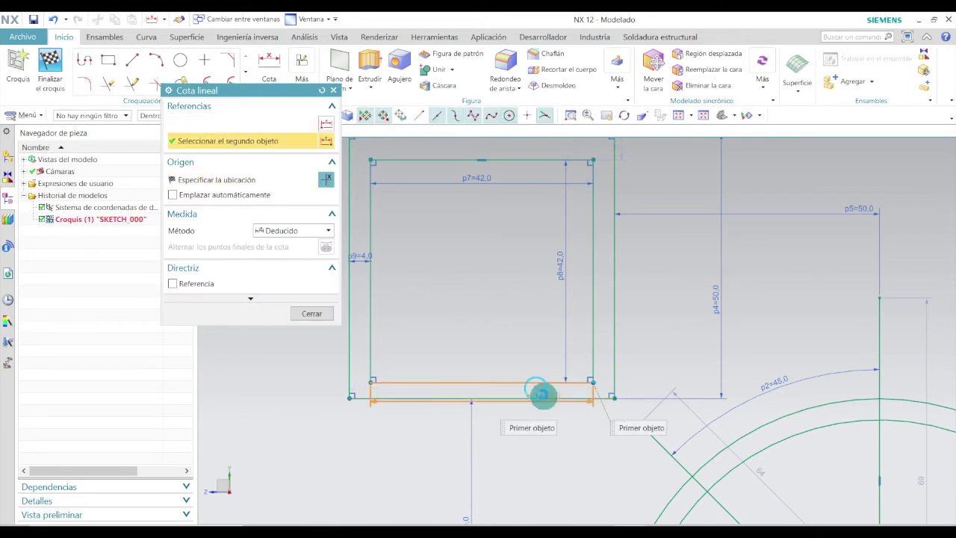
click(544, 390)
click(544, 390)
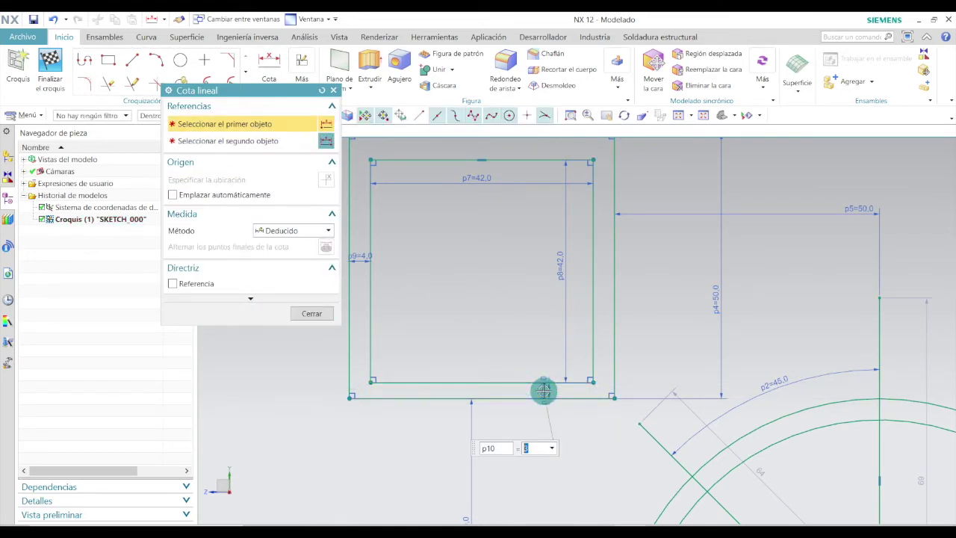
key(Return)
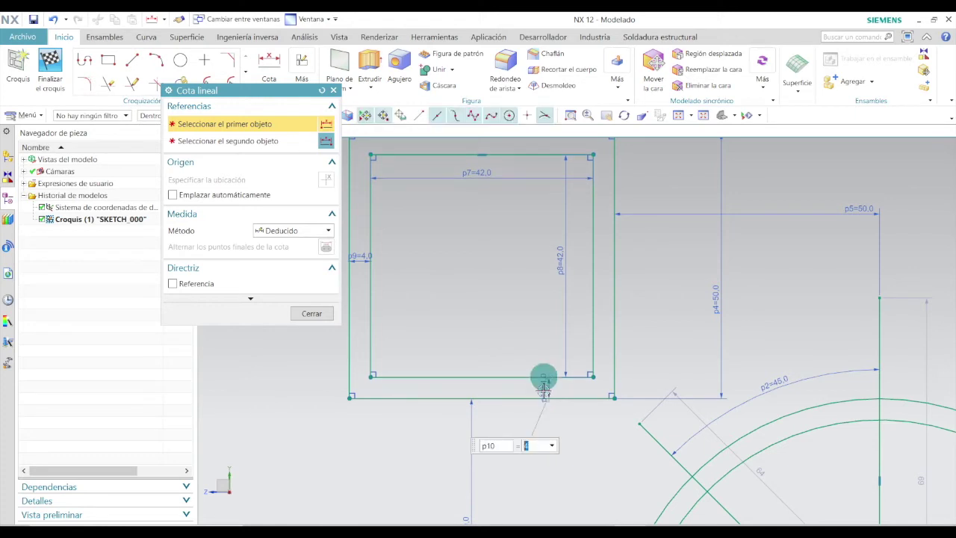
click(311, 313)
- Examine the nested squares with their dimensions and their position relative to the slanted line and circles
scroll(355, 410, up, 5)
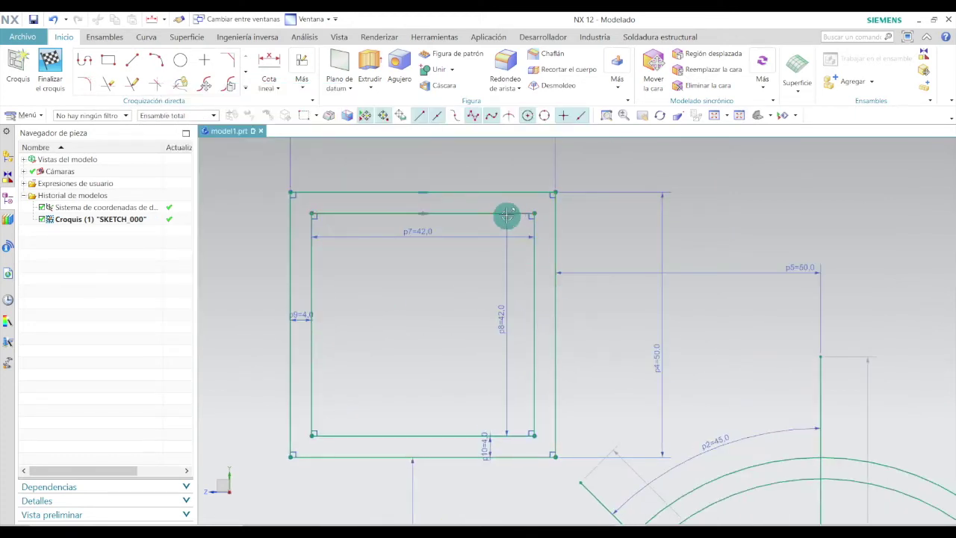
scroll(493, 209, down, 3)
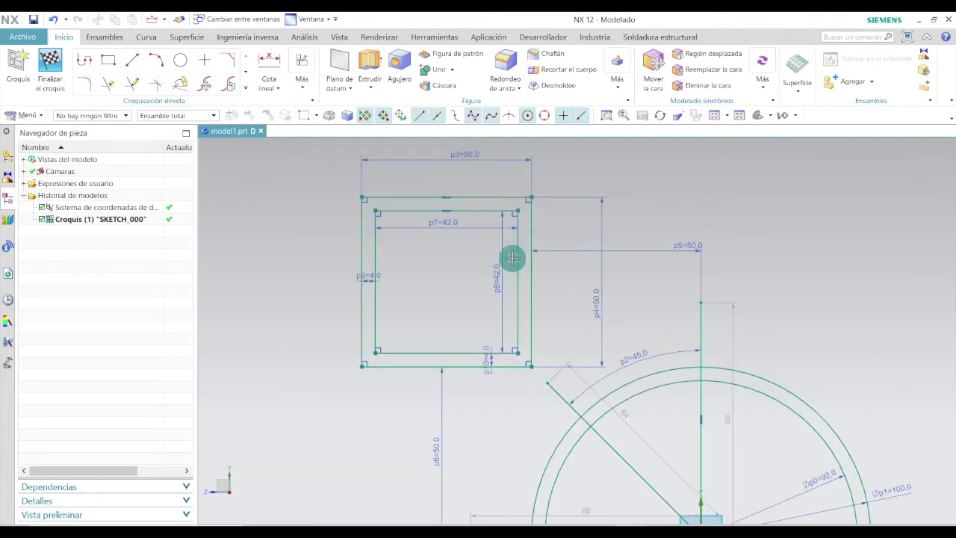
scroll(517, 269, up, 3)
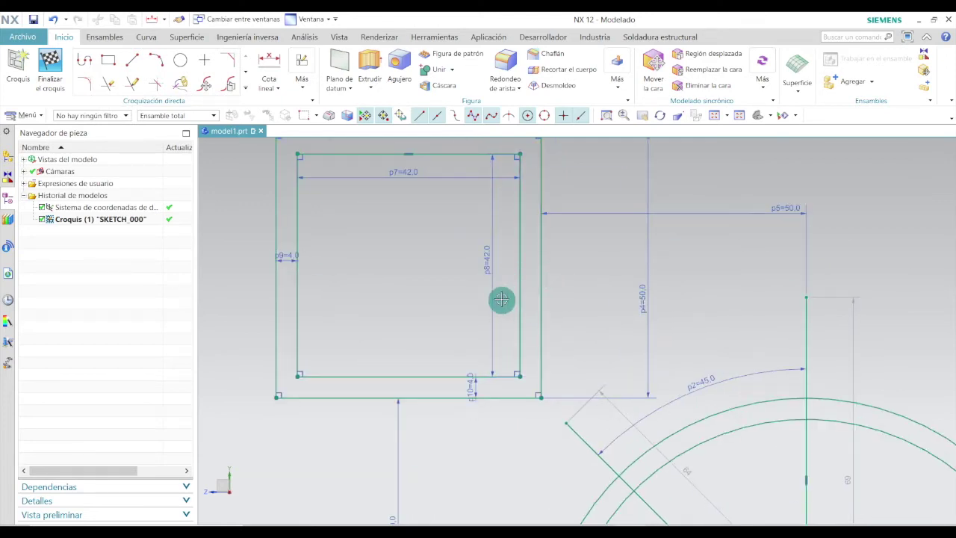
scroll(501, 299, down, 2)
scroll(527, 291, up, 2)
scroll(543, 312, down, 5)
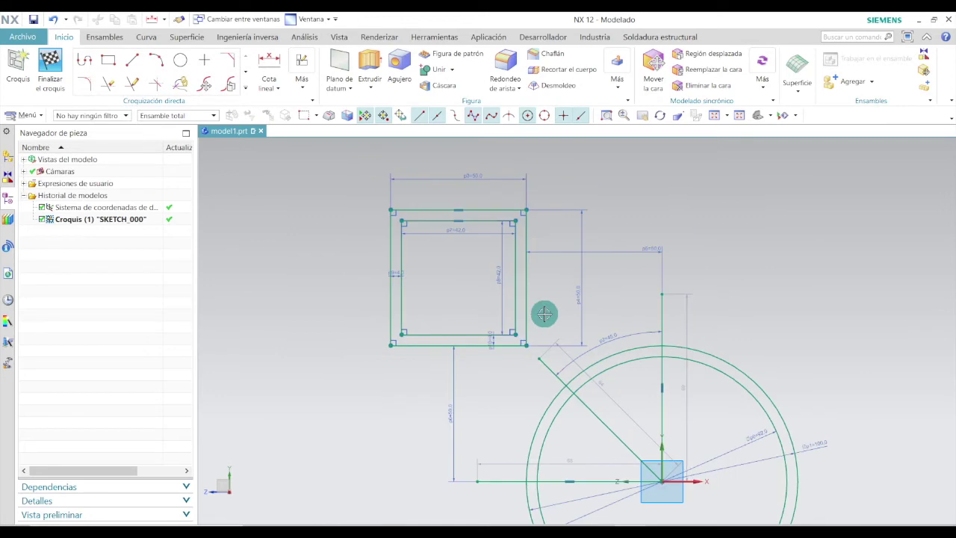
scroll(568, 307, up, 3)
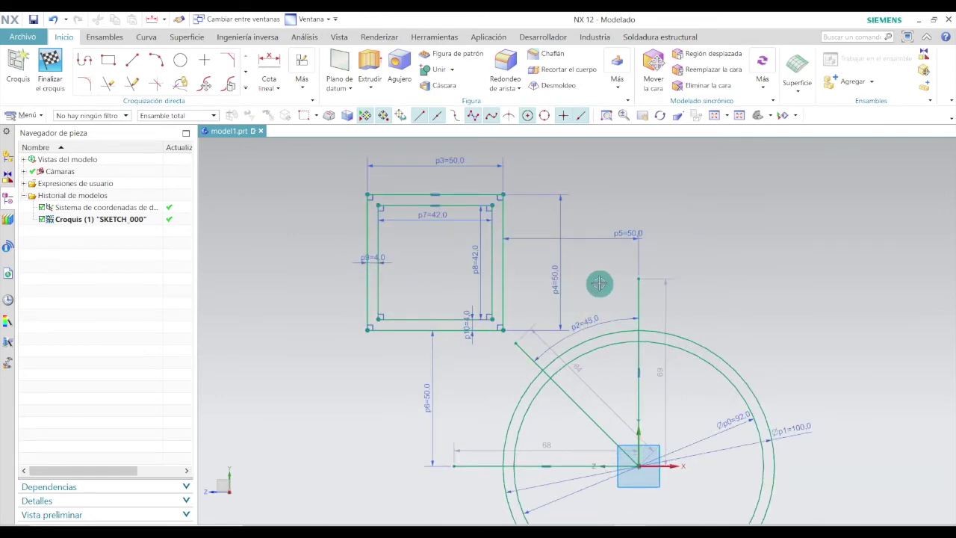
scroll(600, 279, down, 1)
scroll(500, 367, up, 1)
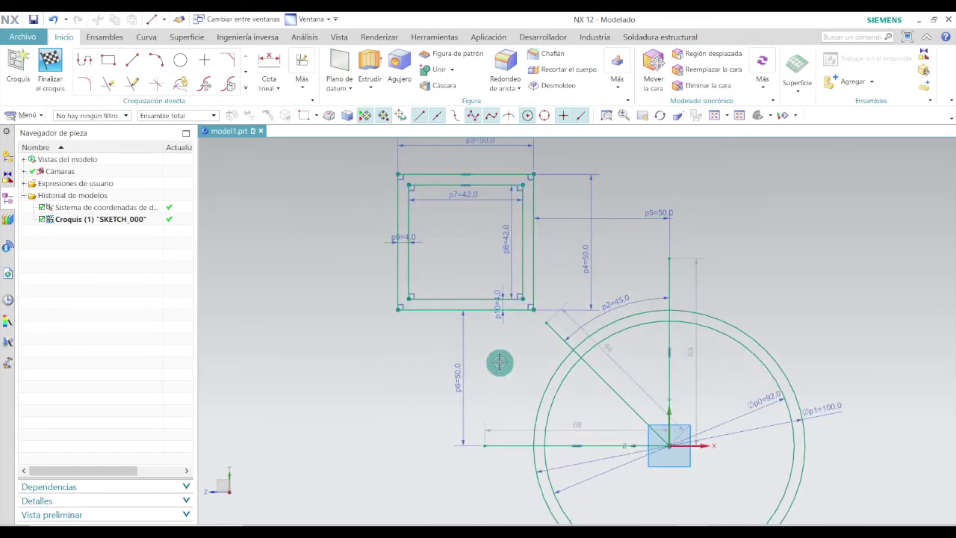
- Draw a line about 5 mm long at 45° from the slanted line's outer end, perpendicular to it and rising to the right
click(138, 69)
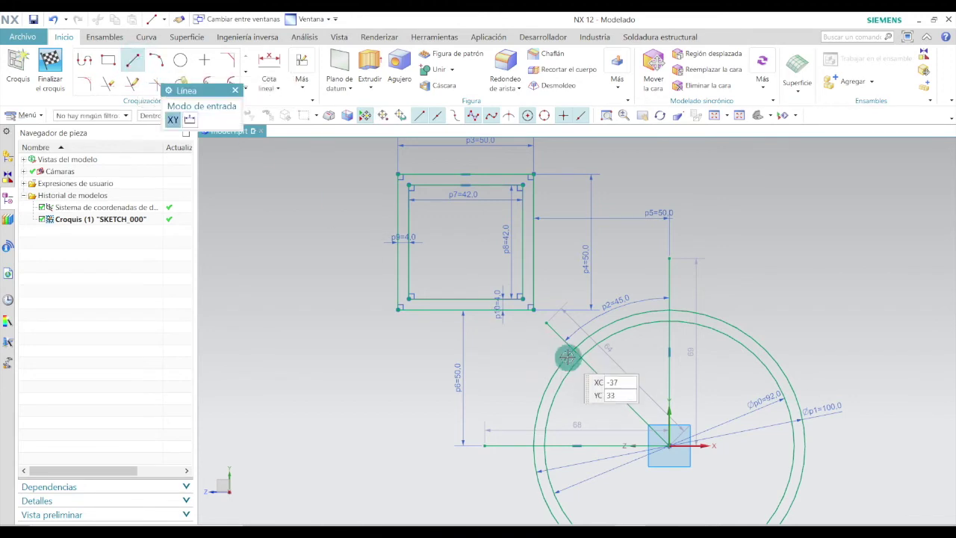
scroll(562, 316, up, 2)
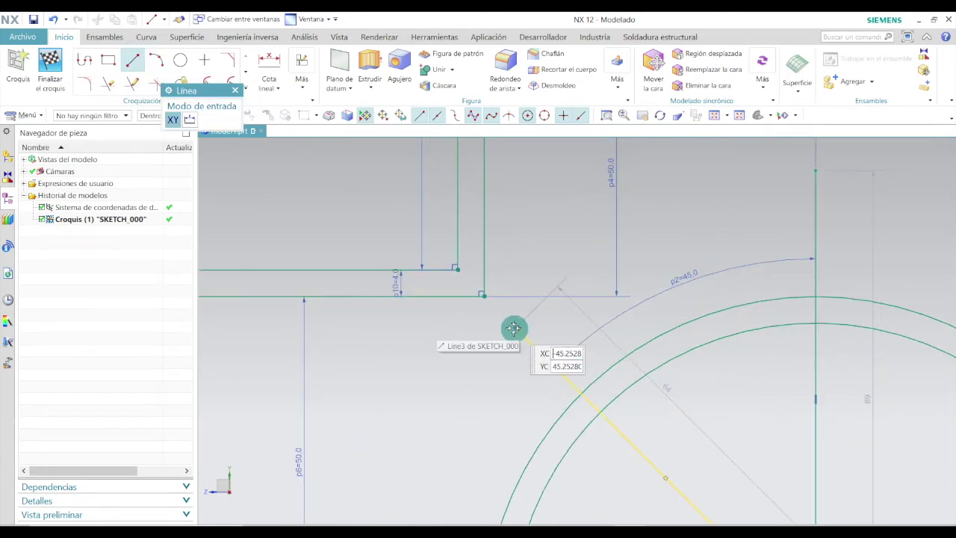
click(518, 330)
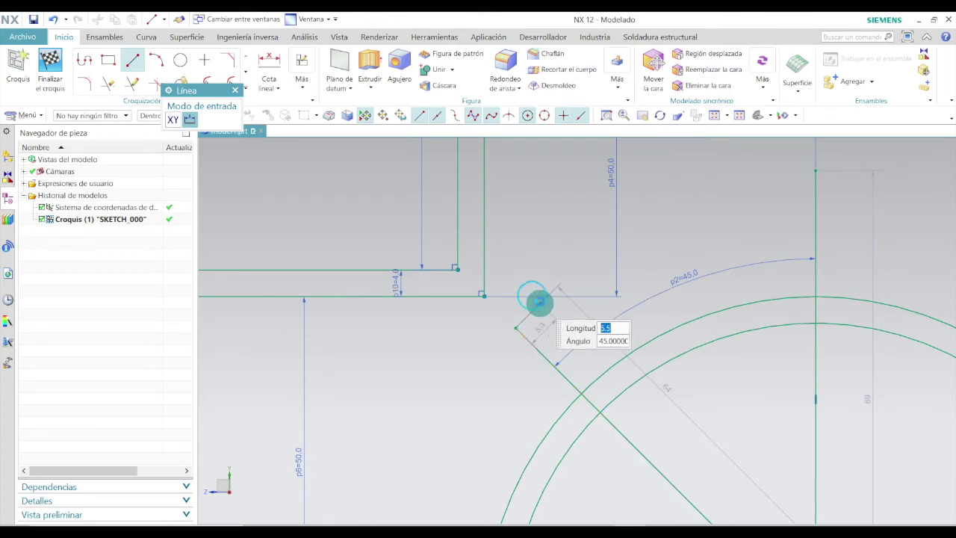
click(539, 301)
scroll(531, 337, up, 3)
key(Escape)
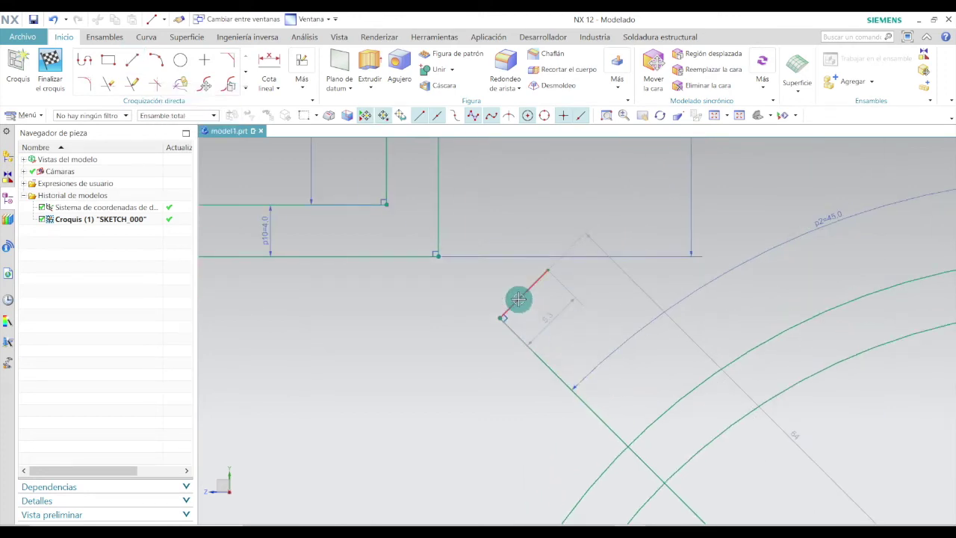
scroll(559, 314, down, 2)
scroll(553, 321, up, 3)
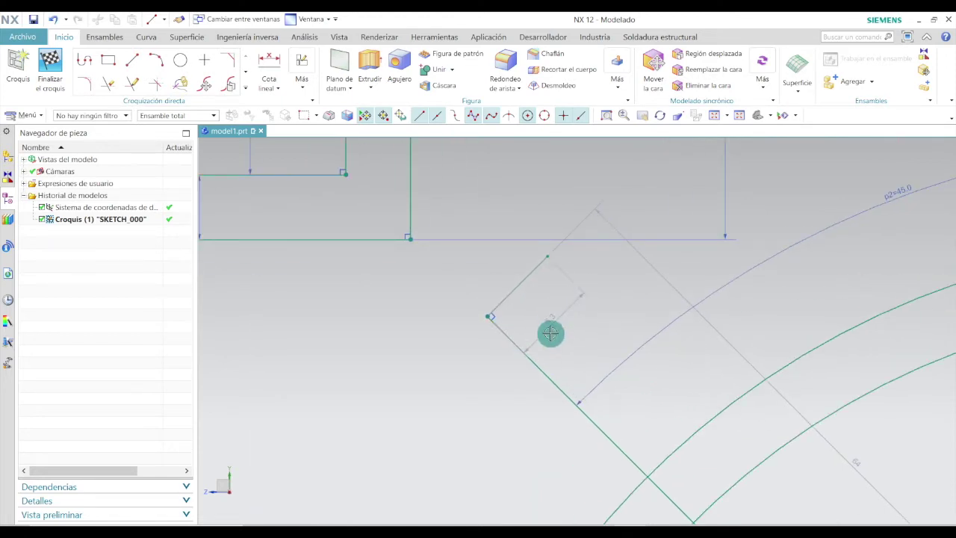
- Add a 2 mm linear dimension to the short perpendicular line at the slanted line's outer end
click(551, 318)
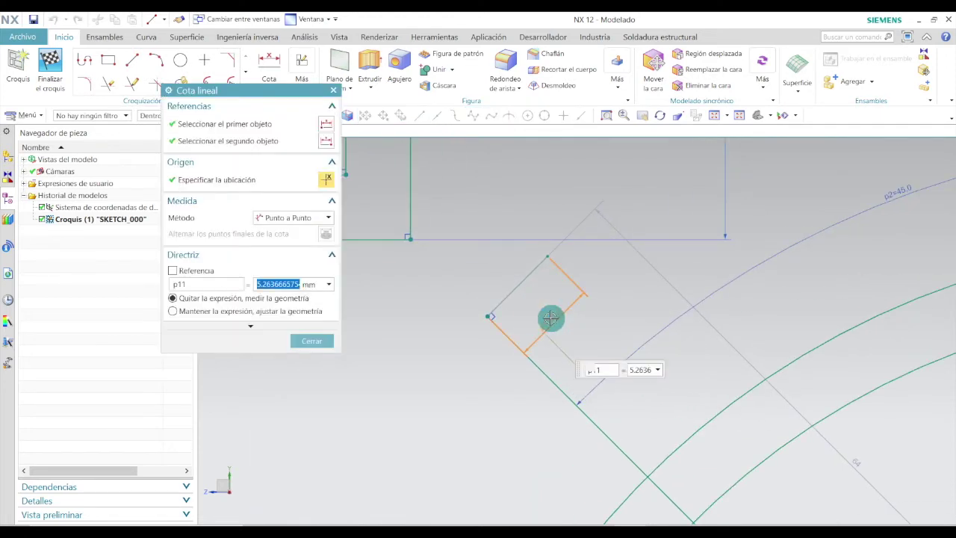
text(2)
key(Return)
click(312, 340)
- Draw a 2 mm line at 225° from the slanted line's outer end, opposite the first short perpendicular line
scroll(557, 269, up, 1)
click(132, 60)
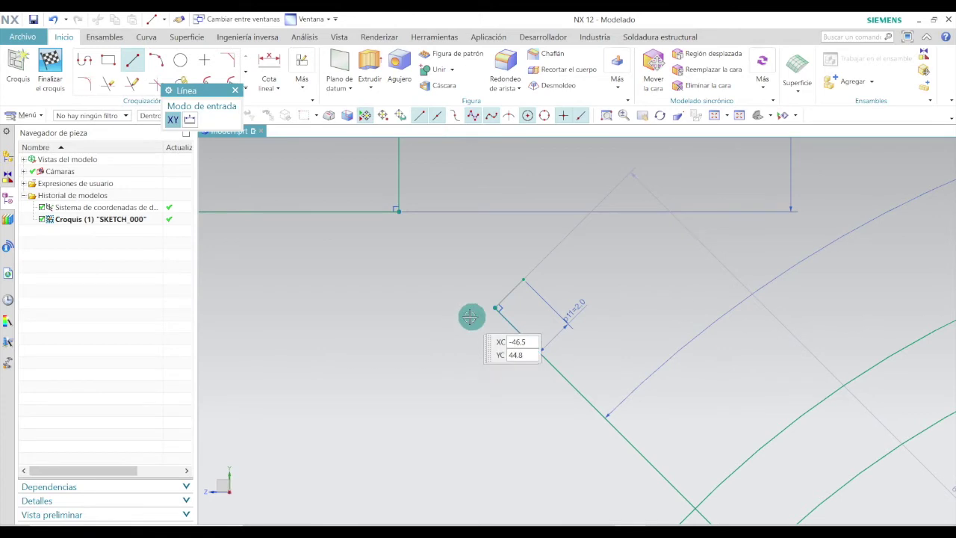
click(493, 306)
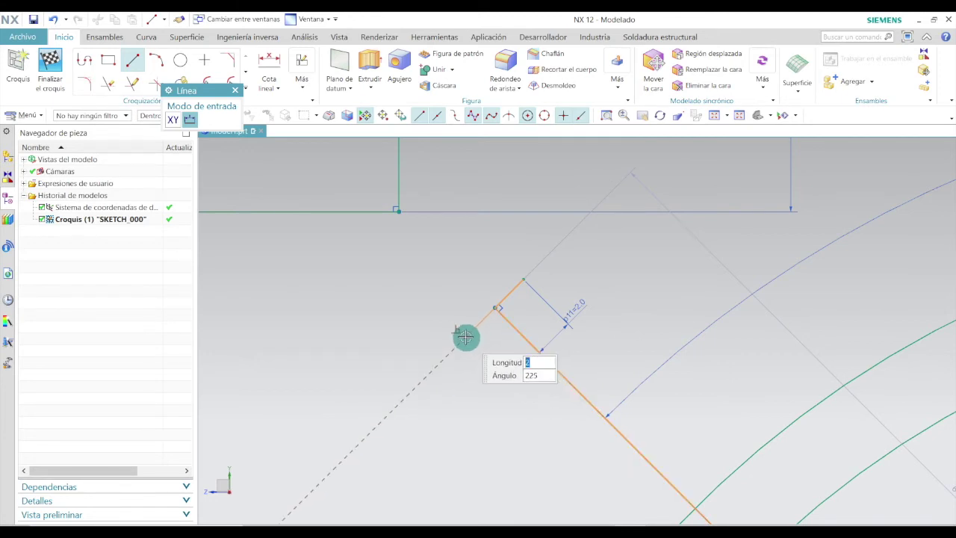
click(464, 337)
key(Escape)
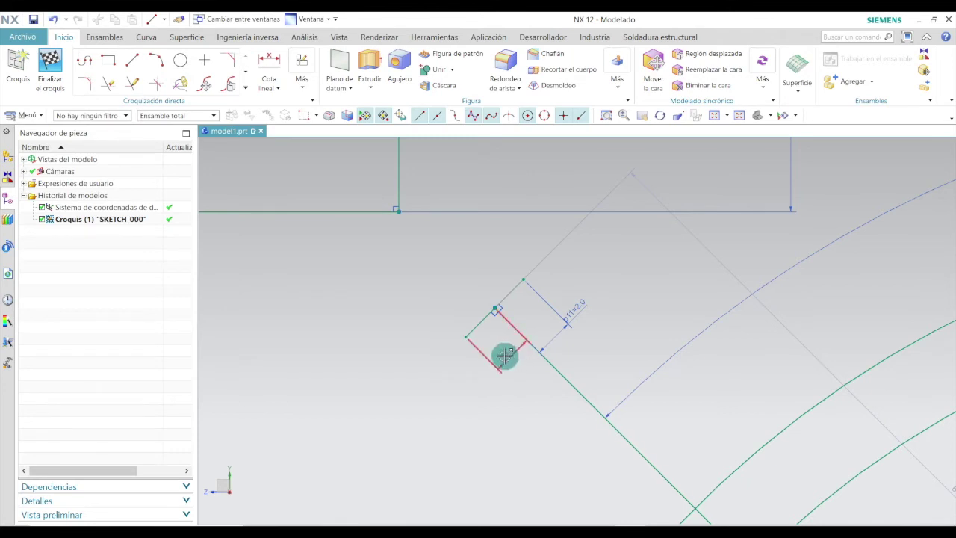
- Draw a line about 27 mm long at 315° from the lower short line's free end, parallel to the slanted line and crossing both circles
scroll(538, 317, down, 5)
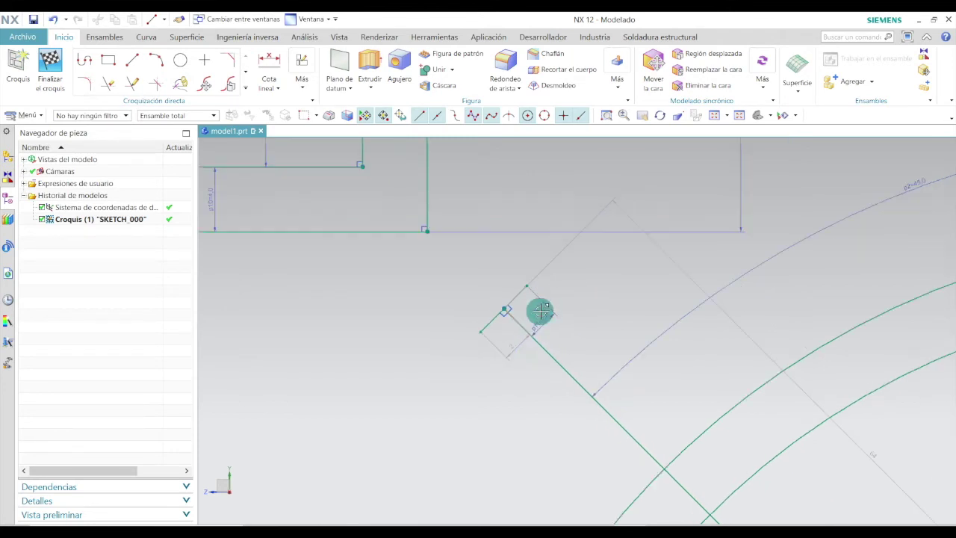
click(134, 59)
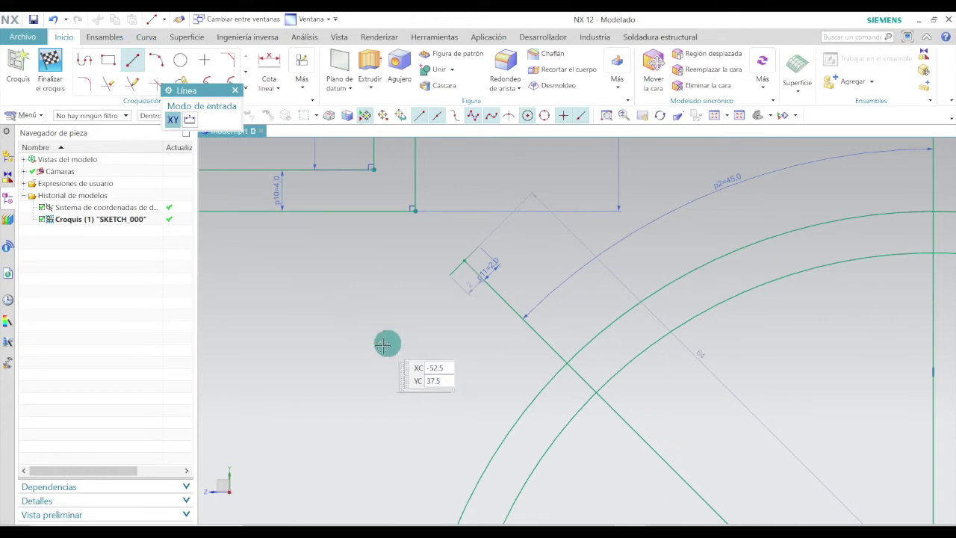
click(448, 276)
scroll(449, 269, down, 3)
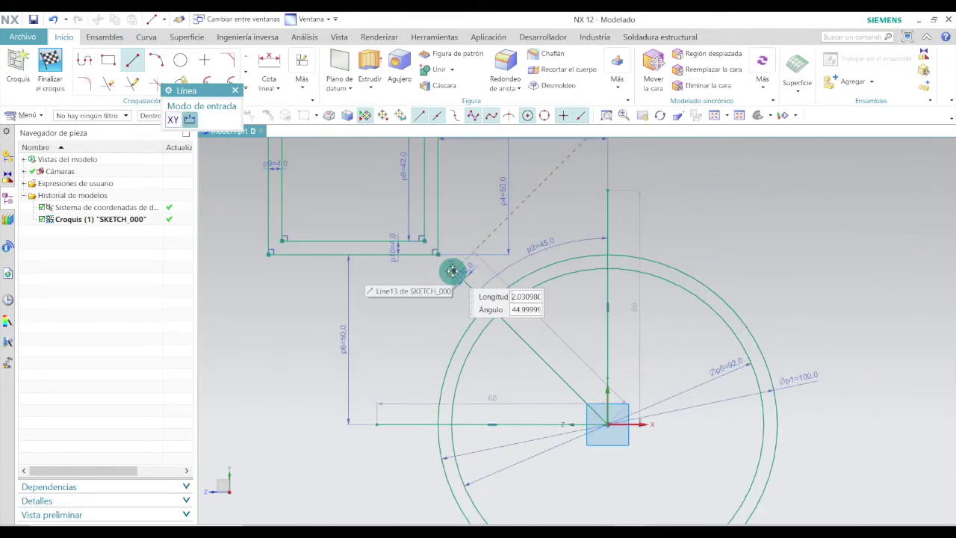
scroll(506, 355, up, 6)
scroll(518, 351, down, 5)
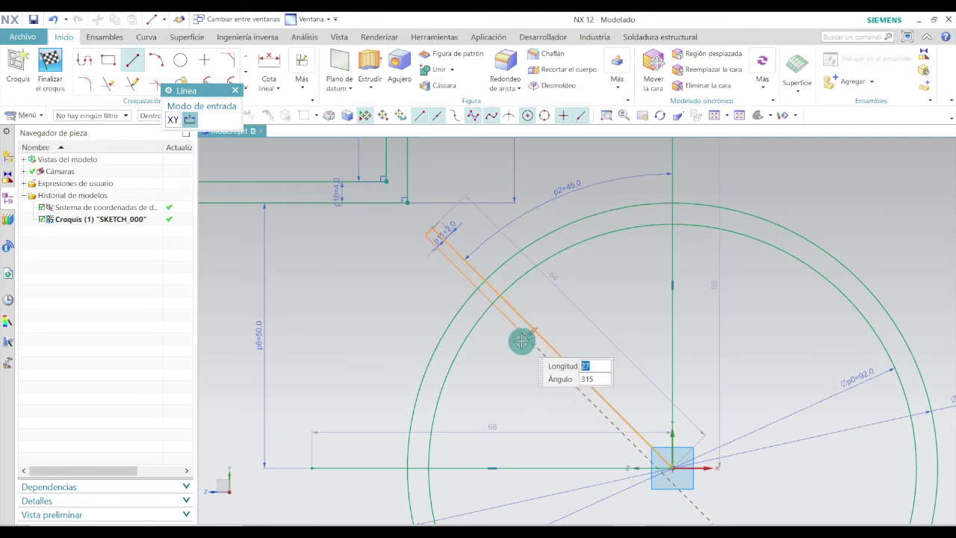
scroll(520, 339, up, 4)
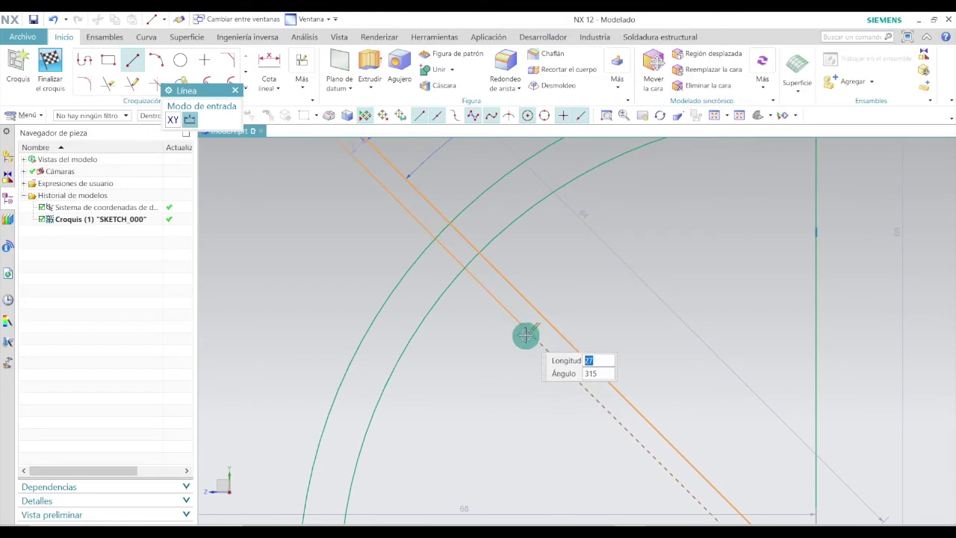
click(525, 335)
scroll(523, 340, down, 4)
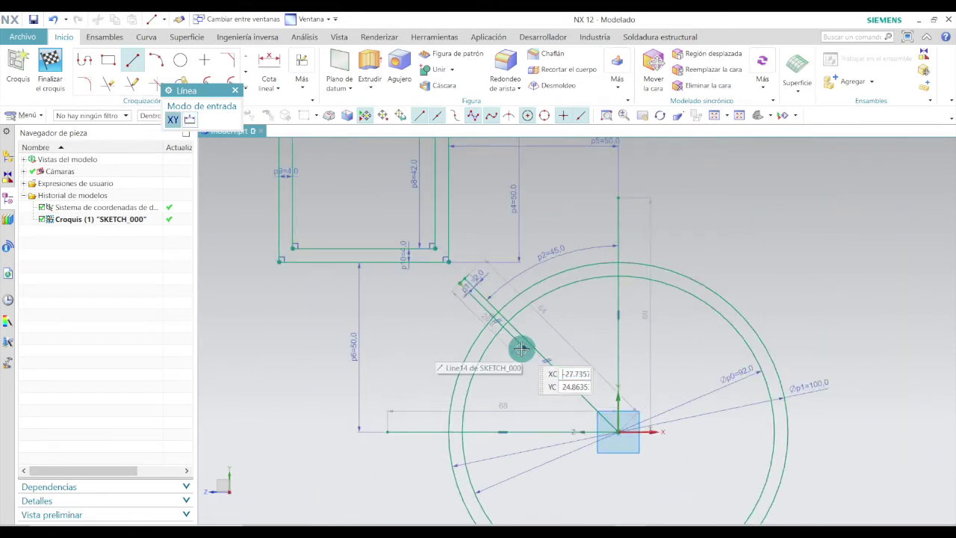
key(Escape)
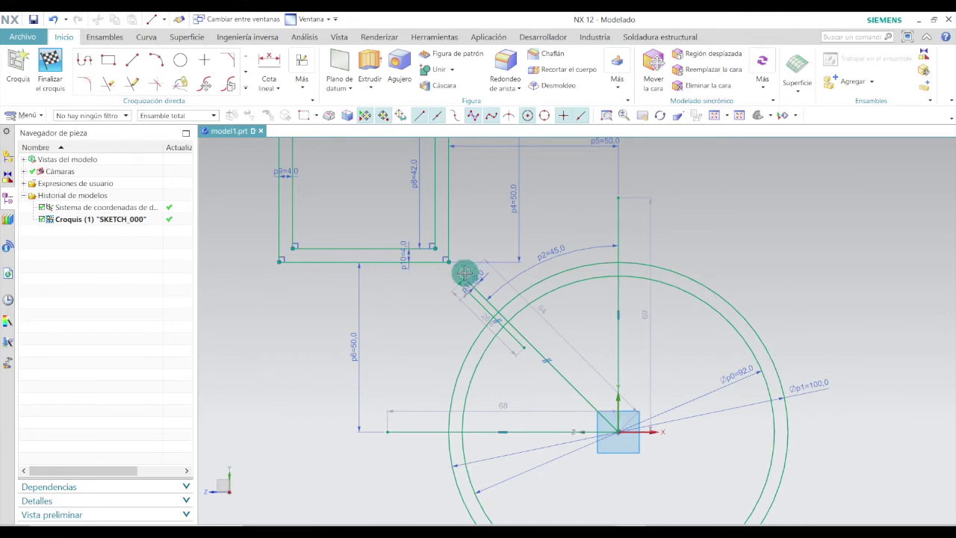
- Draw a parallel line about 26 mm long from the upper short line's free end, crossing both circles
scroll(466, 275, up, 5)
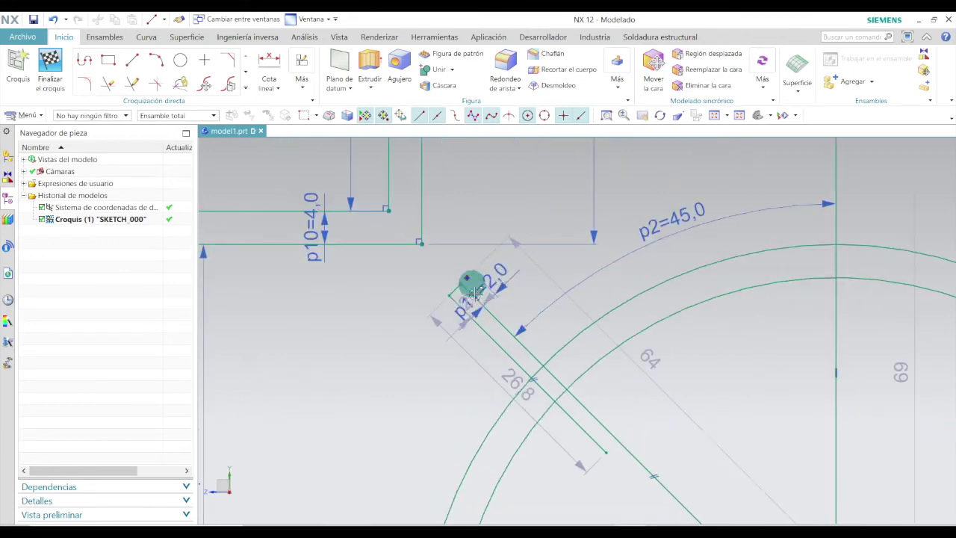
click(133, 59)
click(461, 224)
scroll(461, 224, down, 3)
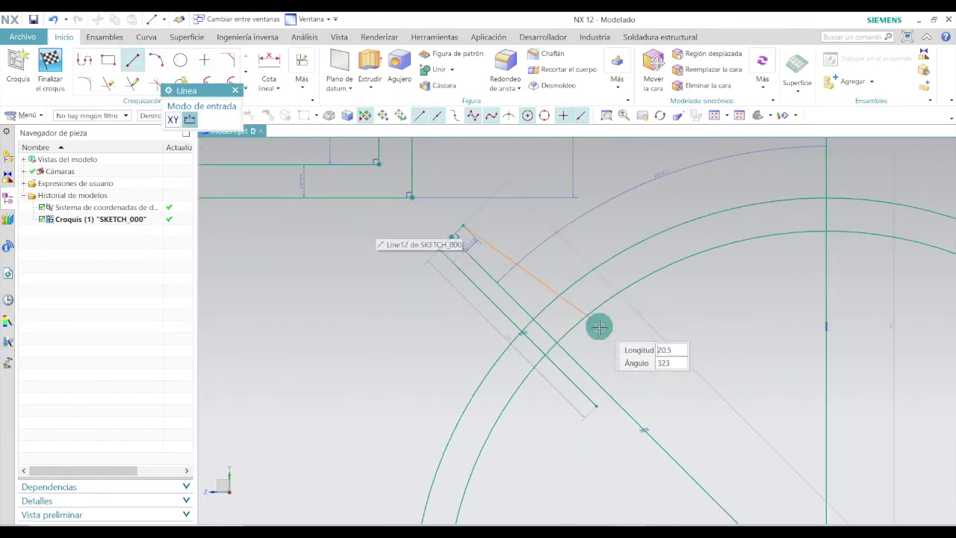
click(615, 378)
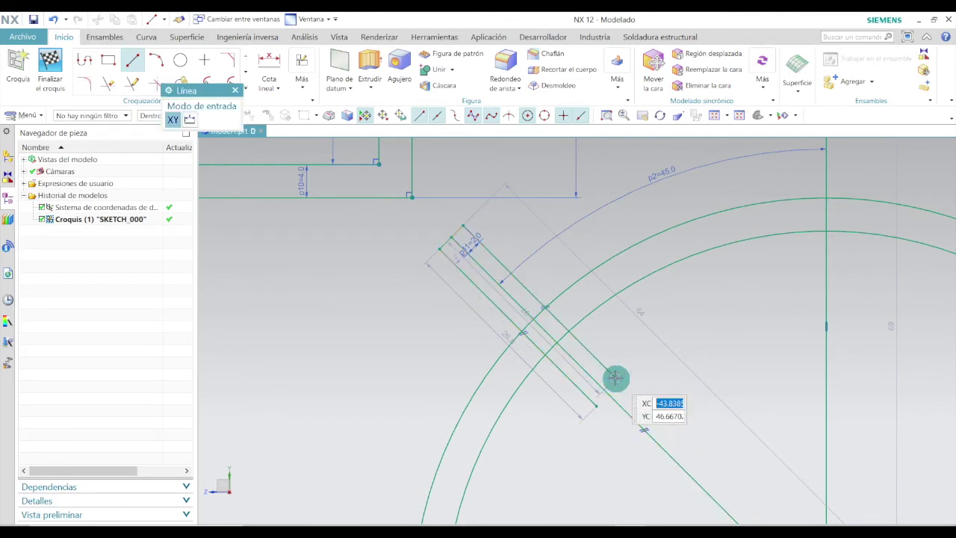
key(Escape)
scroll(495, 237, down, 5)
scroll(481, 232, up, 6)
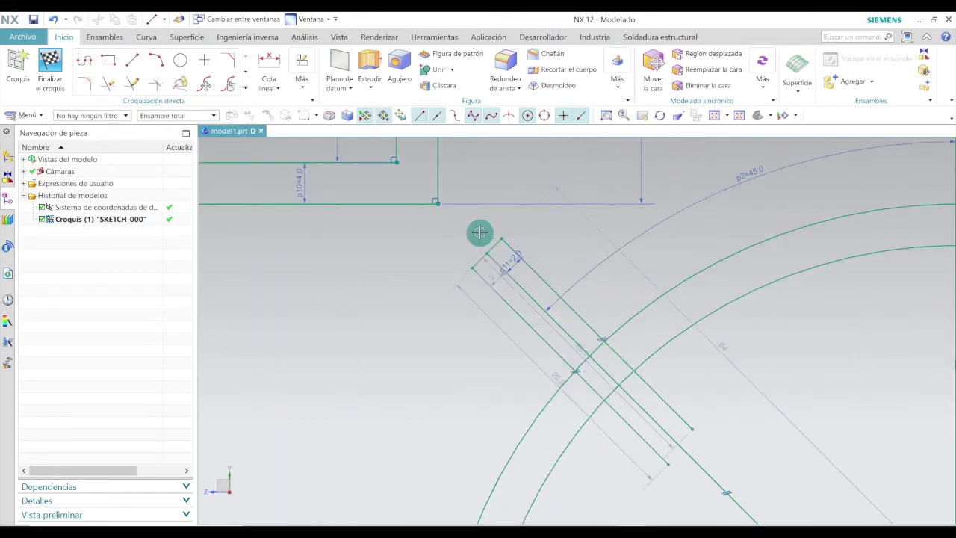
- Delete the two short perpendicular lines at the slanted line's outer end
scroll(511, 251, up, 2)
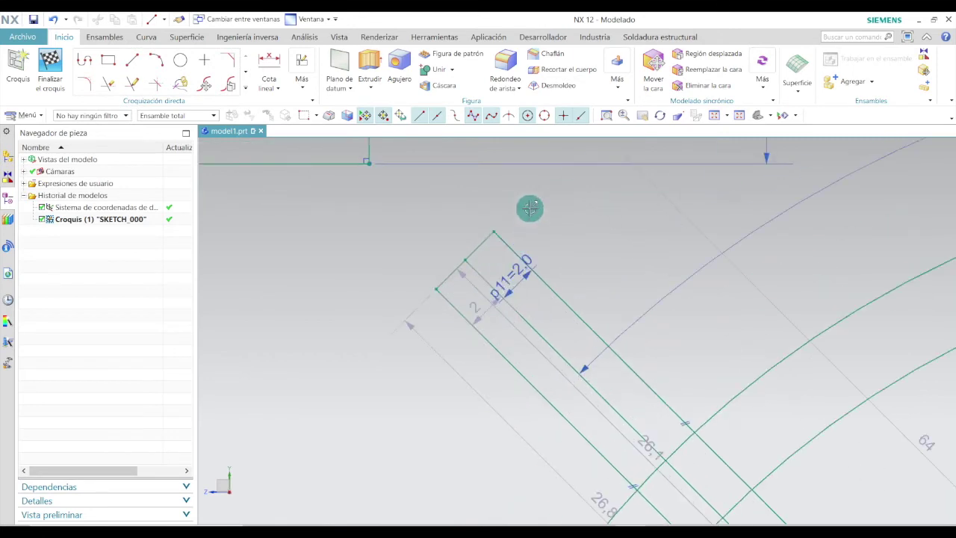
click(482, 243)
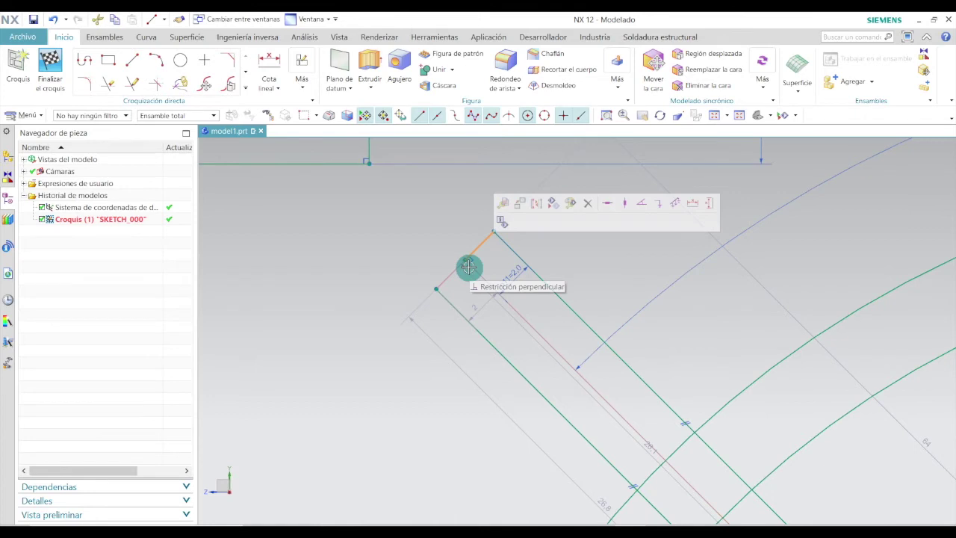
key(Delete)
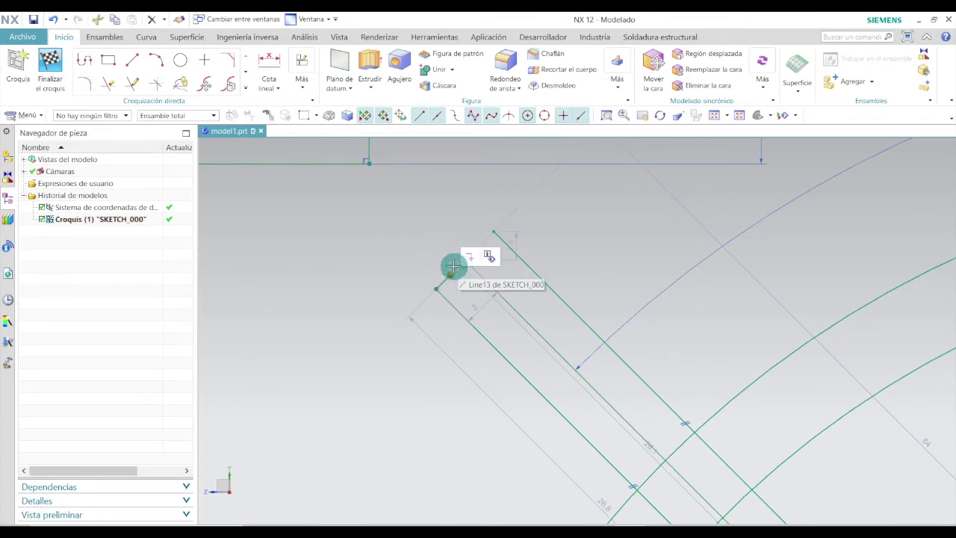
click(442, 276)
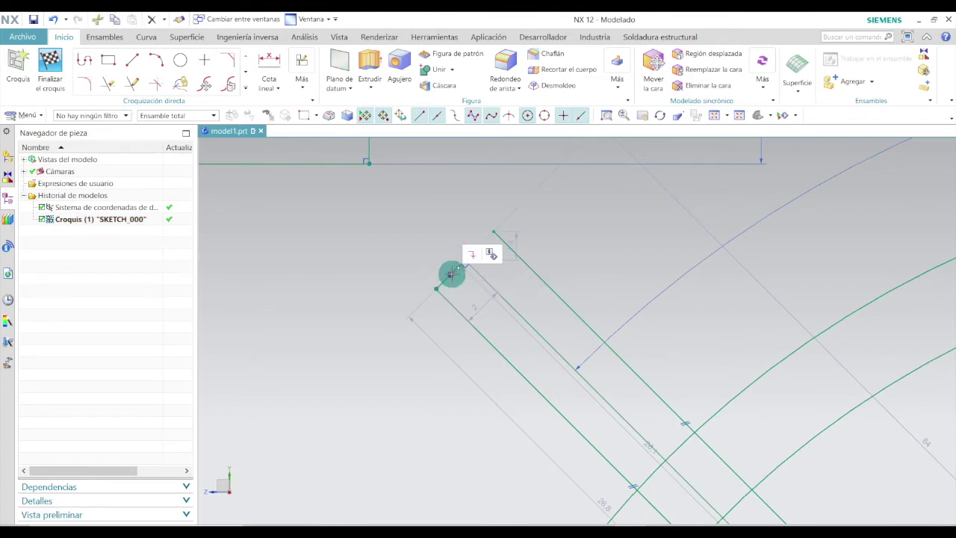
click(458, 266)
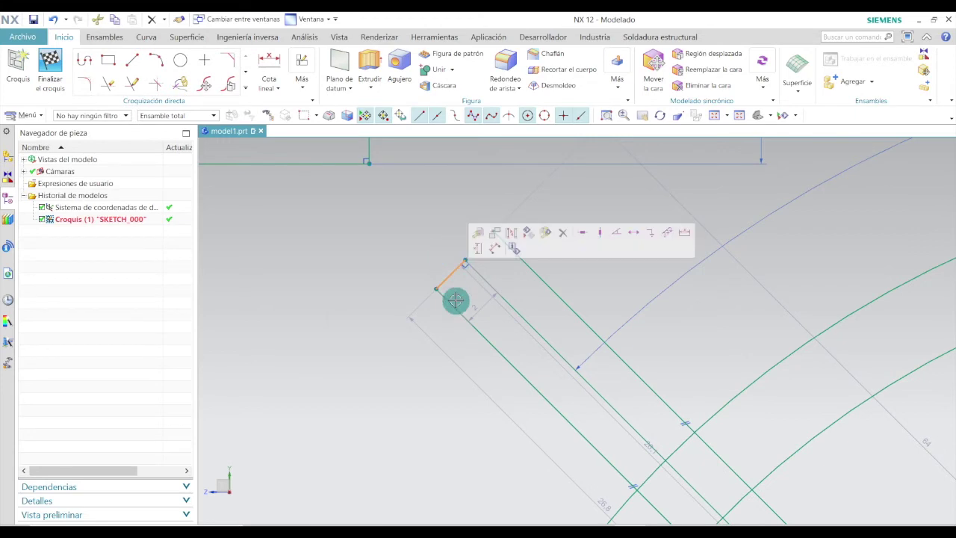
scroll(444, 291, up, 2)
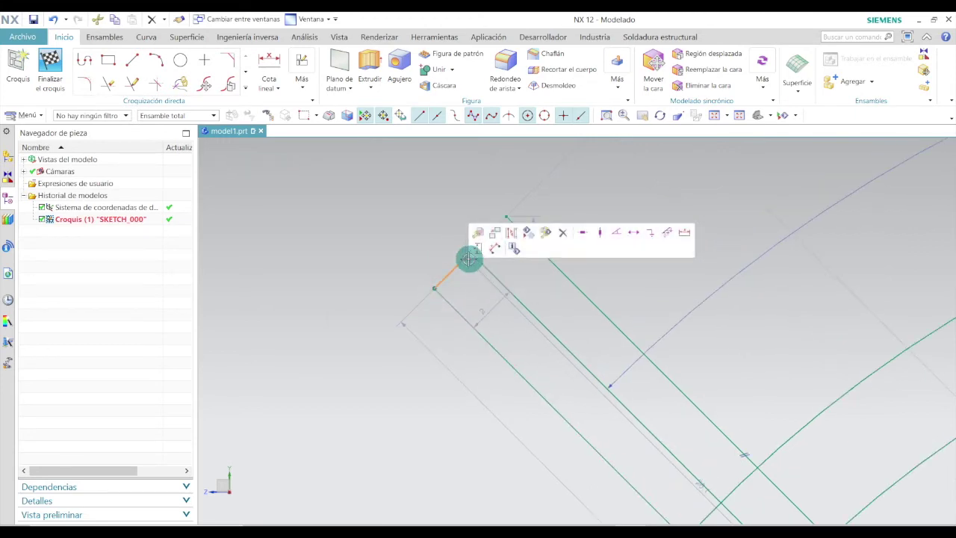
key(Delete)
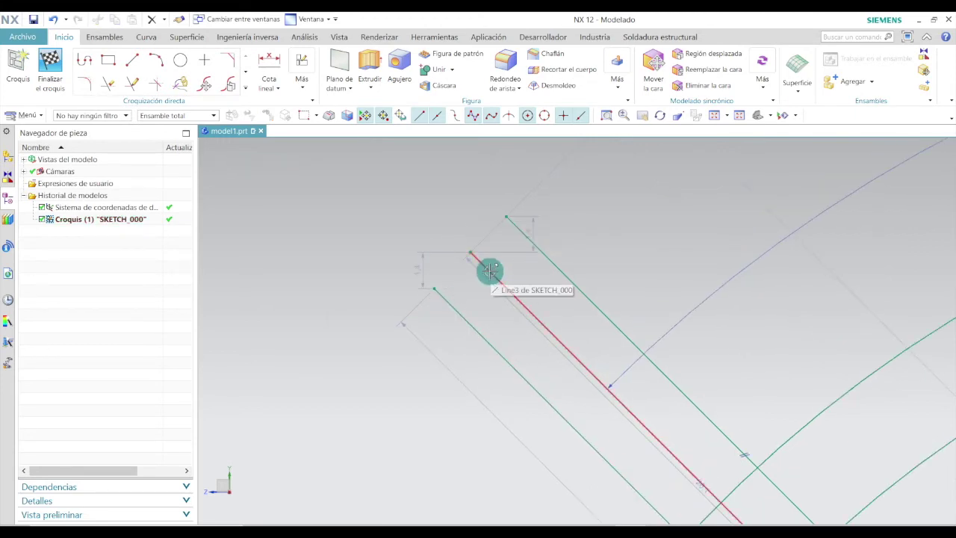
- Delete the original slanted centre line between the two parallel wall lines
click(490, 271)
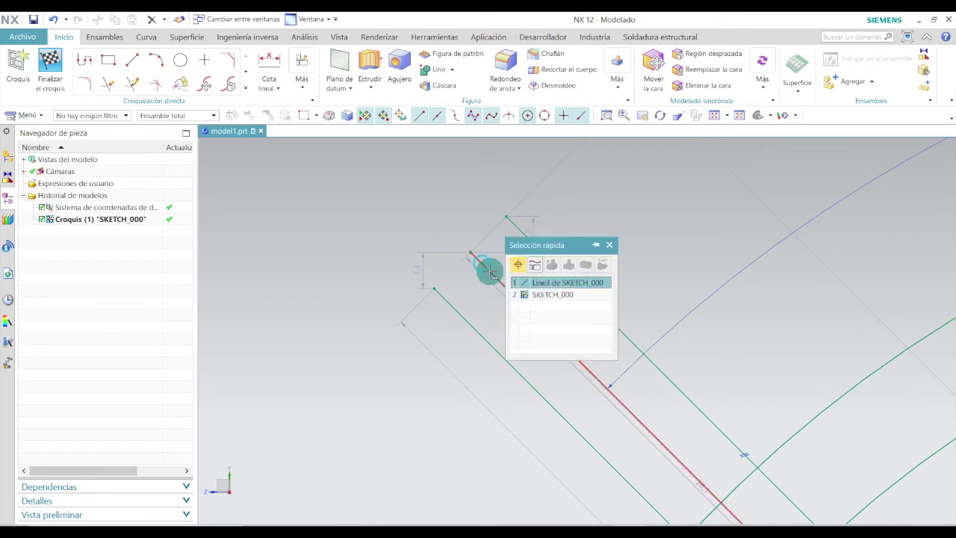
click(609, 245)
click(540, 300)
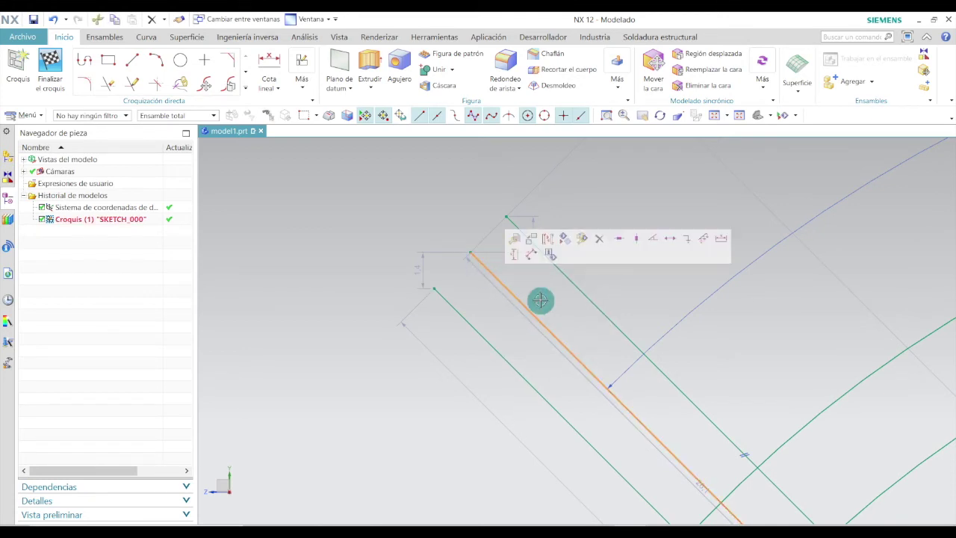
key(Escape)
scroll(548, 318, down, 5)
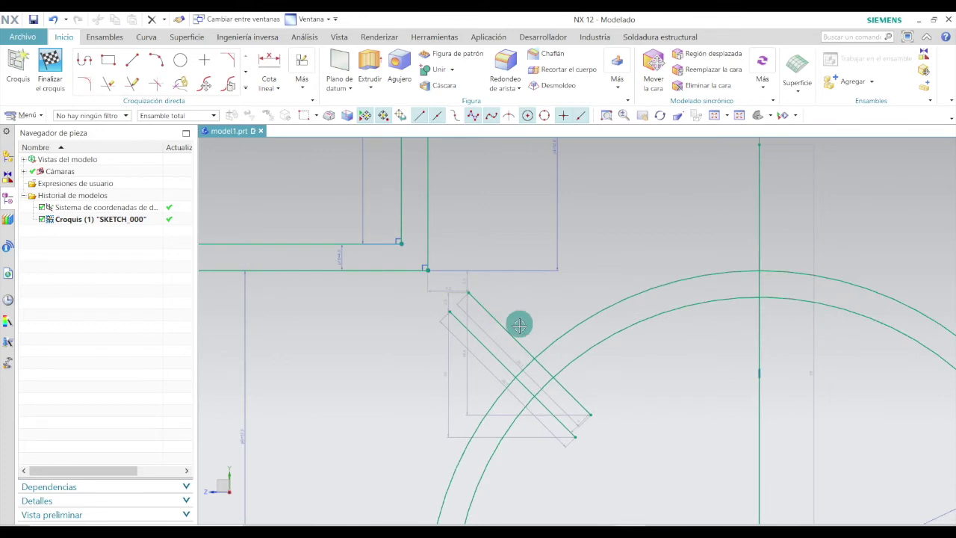
- Extend both parallel wall lines to the sides of the outer square with Quick Extend
click(134, 85)
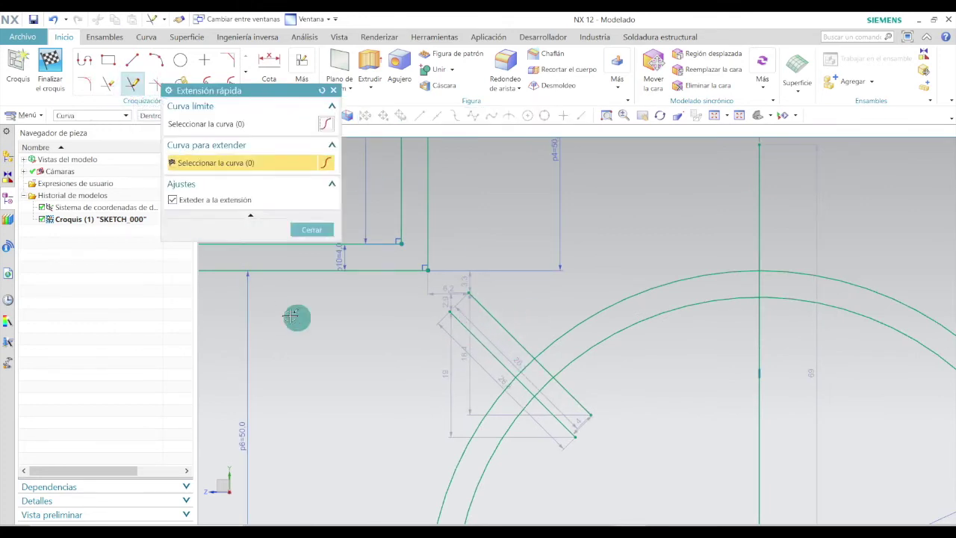
click(488, 306)
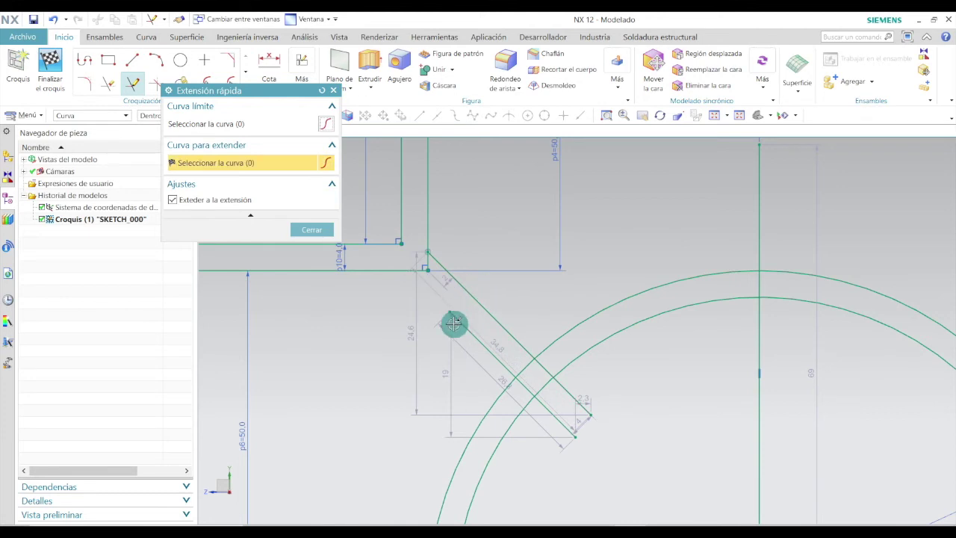
click(462, 322)
click(313, 231)
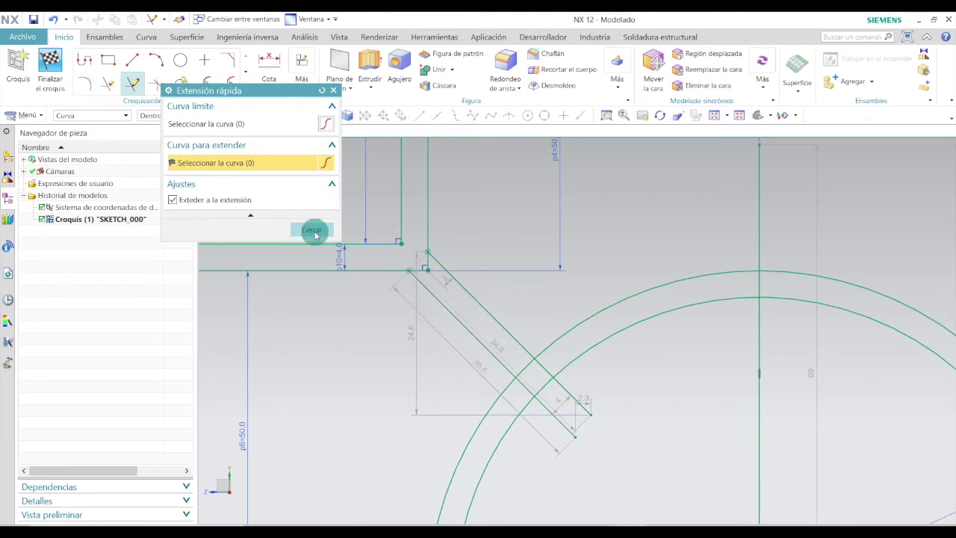
- Trim the outer circle's segment between the two wall lines and both wall lines' segments between the circles
scroll(538, 358, down, 4)
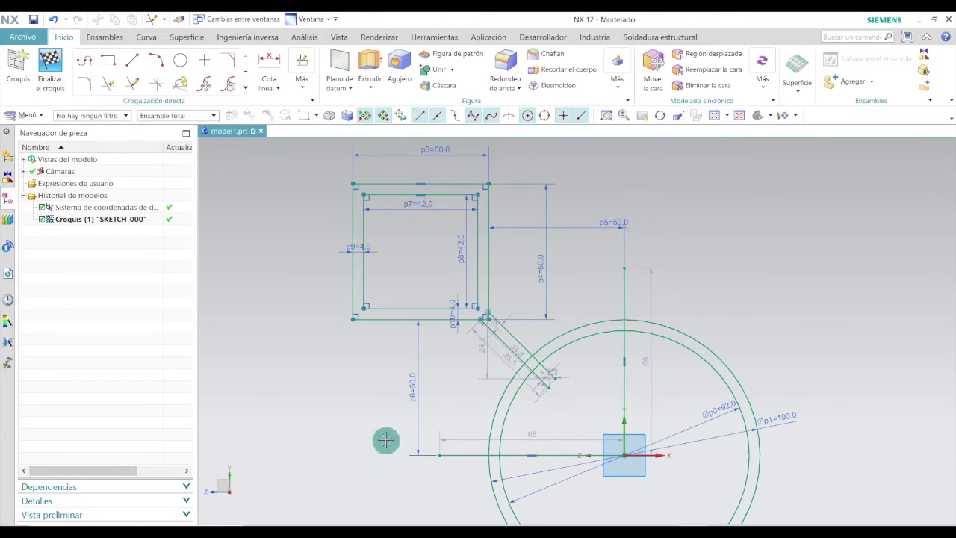
click(108, 85)
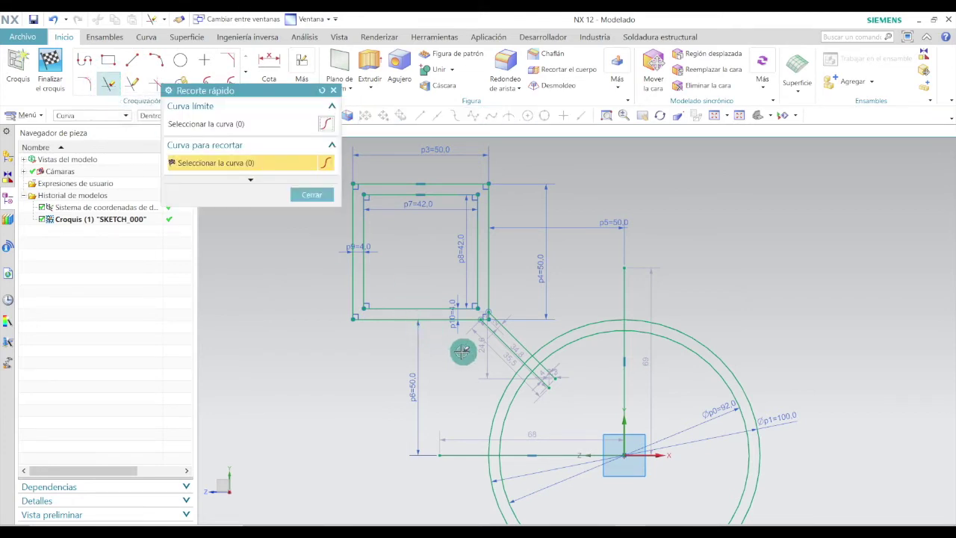
scroll(491, 341, up, 5)
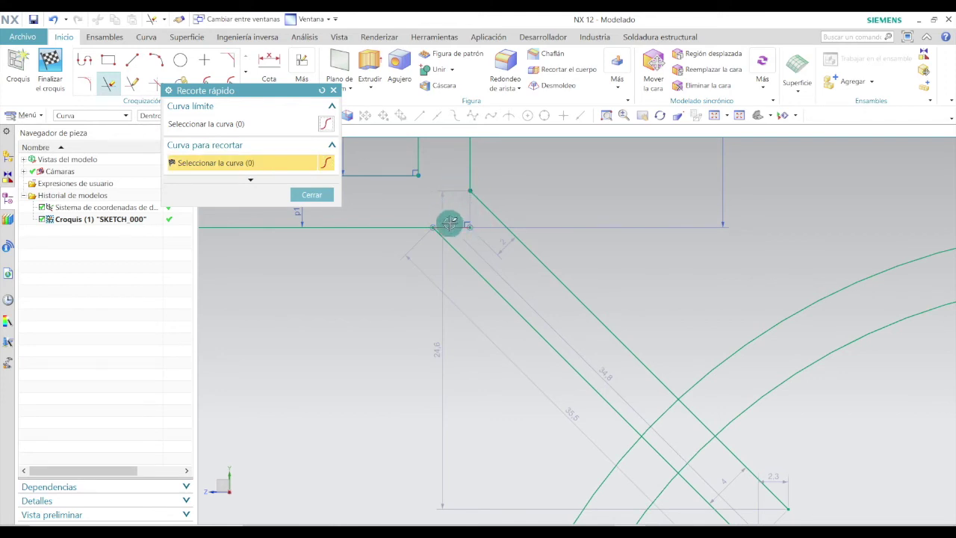
scroll(442, 221, down, 1)
scroll(576, 351, up, 1)
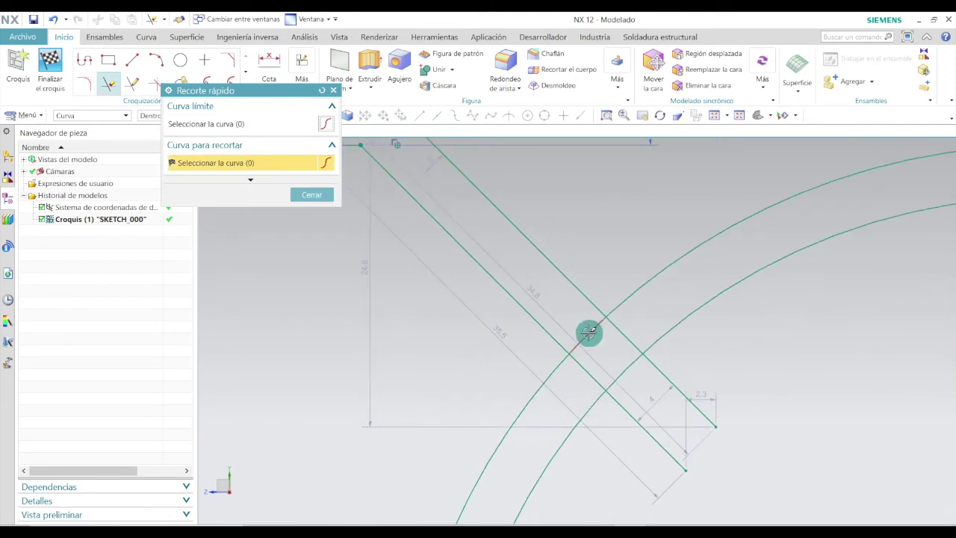
click(589, 333)
click(591, 374)
click(625, 336)
scroll(551, 348, down, 3)
scroll(626, 347, up, 3)
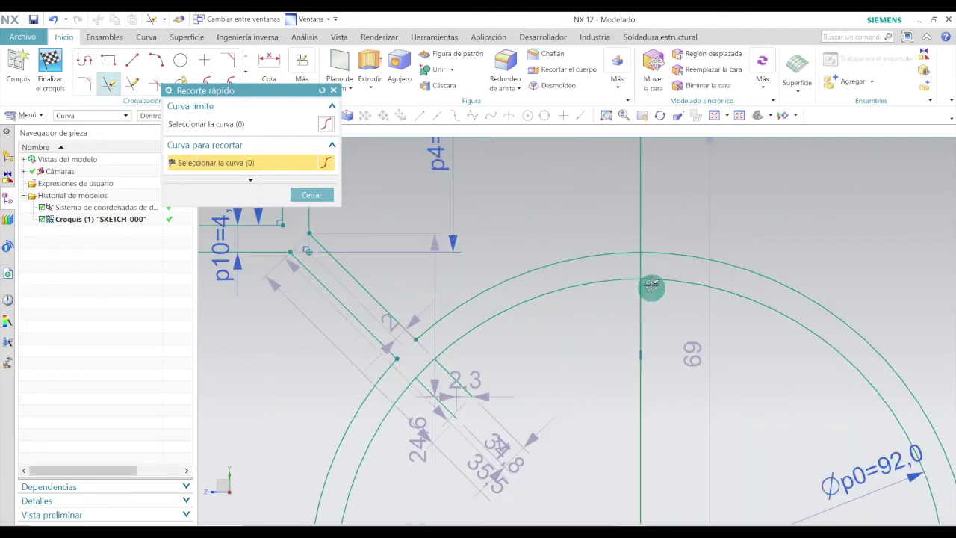
- Trim both circles down to the quarter arcs between the vertical and horizontal lines on the square's side
click(657, 253)
click(669, 281)
scroll(662, 217, down, 3)
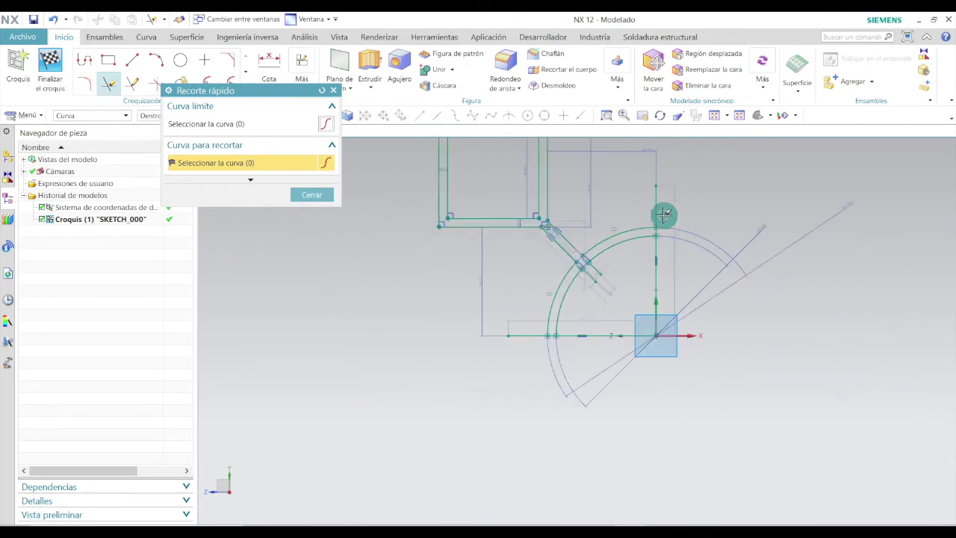
scroll(658, 180, up, 3)
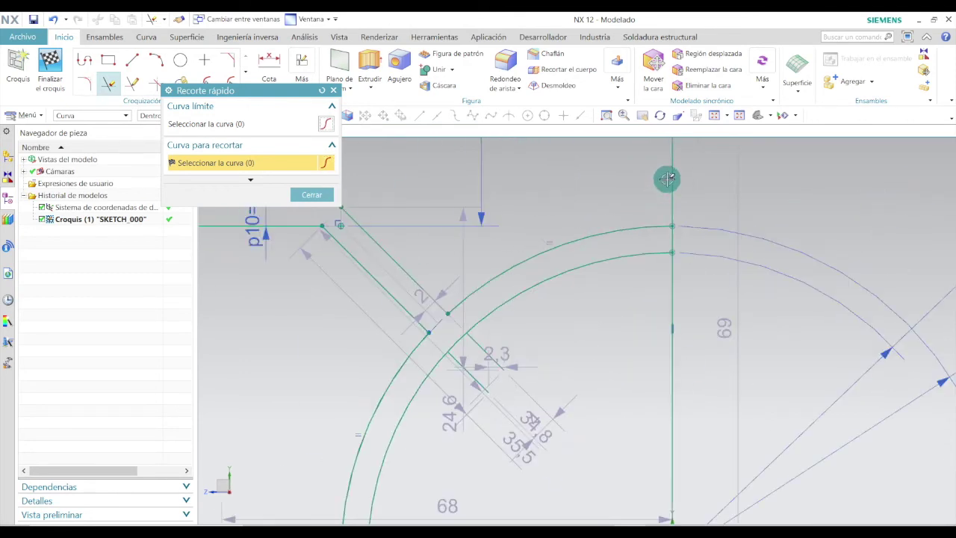
- Close Quick Trim and delete the two leftover wall-line pieces inside the inner arc
scroll(671, 180, down, 4)
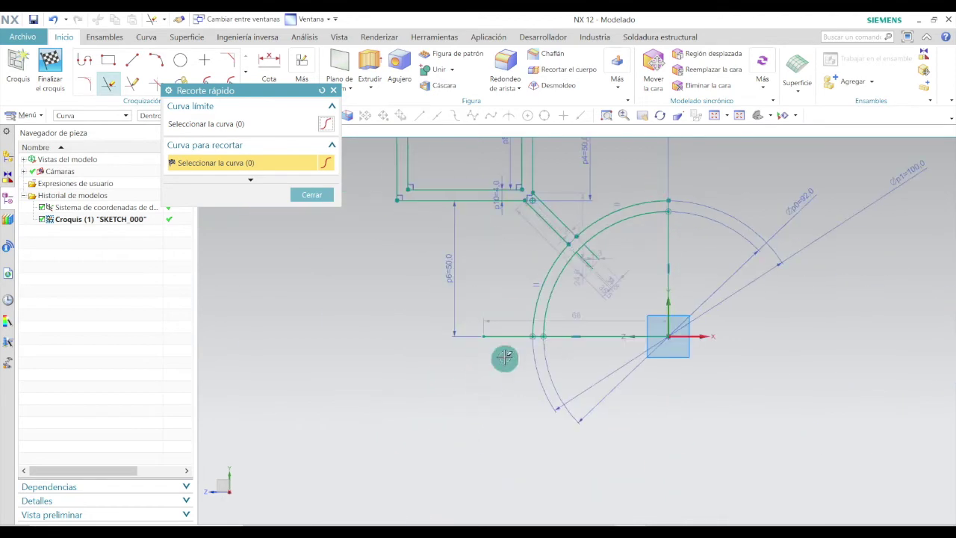
scroll(561, 292, up, 3)
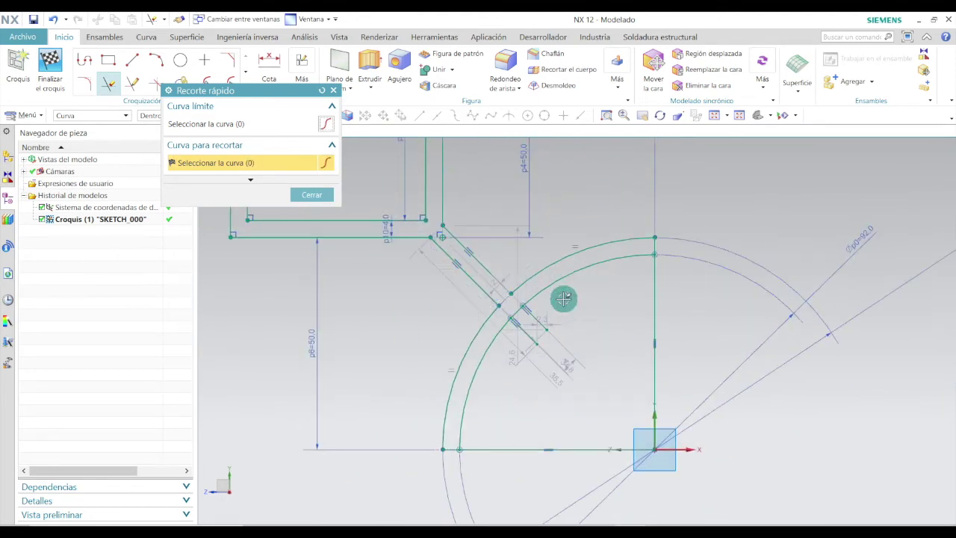
click(314, 195)
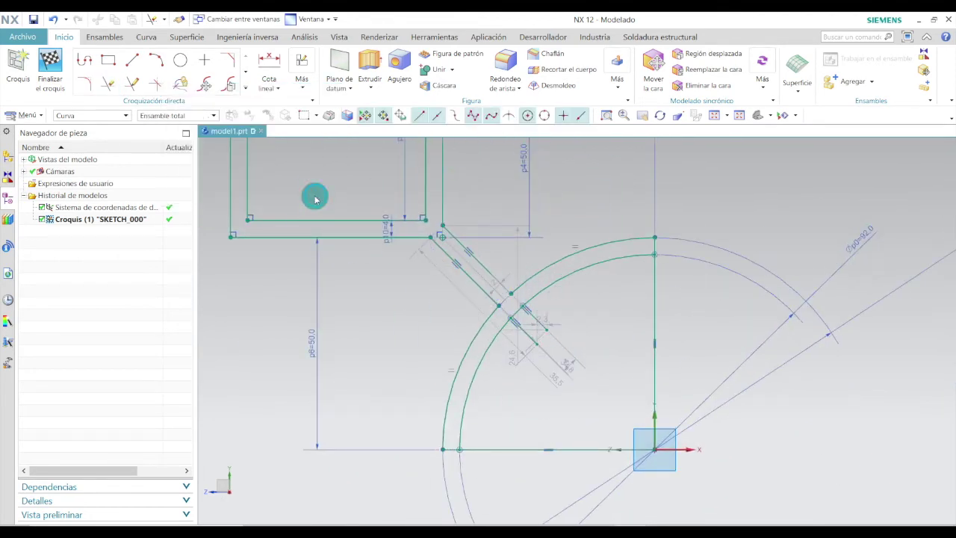
scroll(557, 389, up, 2)
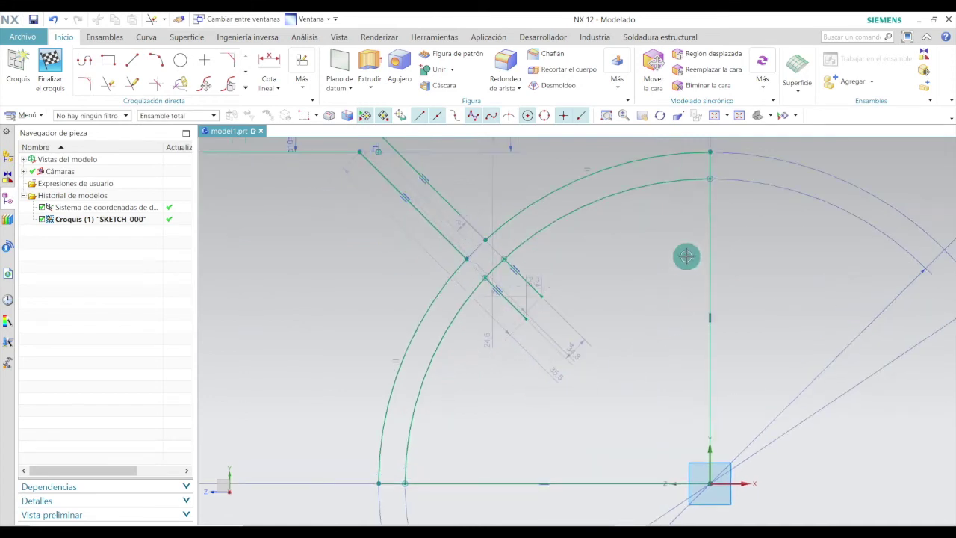
click(528, 281)
scroll(530, 295, up, 2)
scroll(521, 286, down, 1)
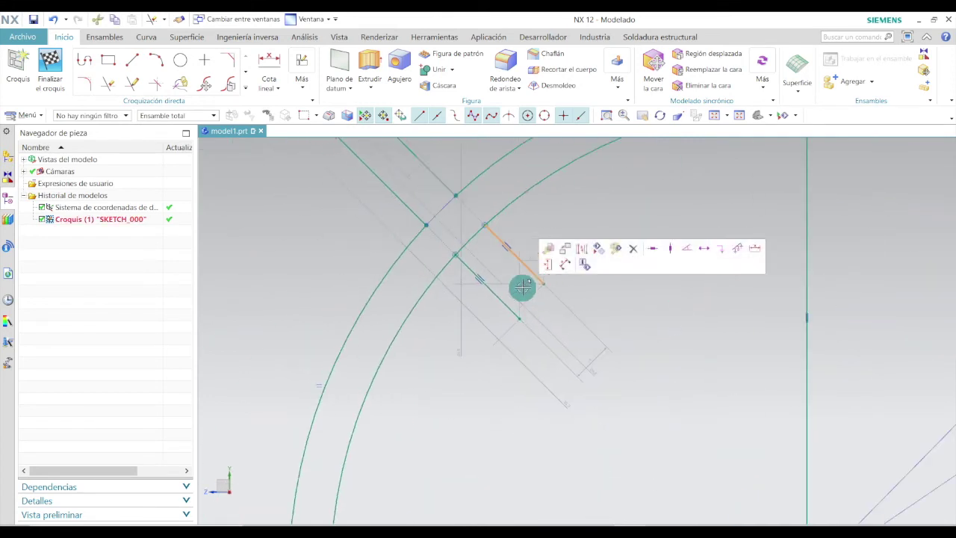
key(Delete)
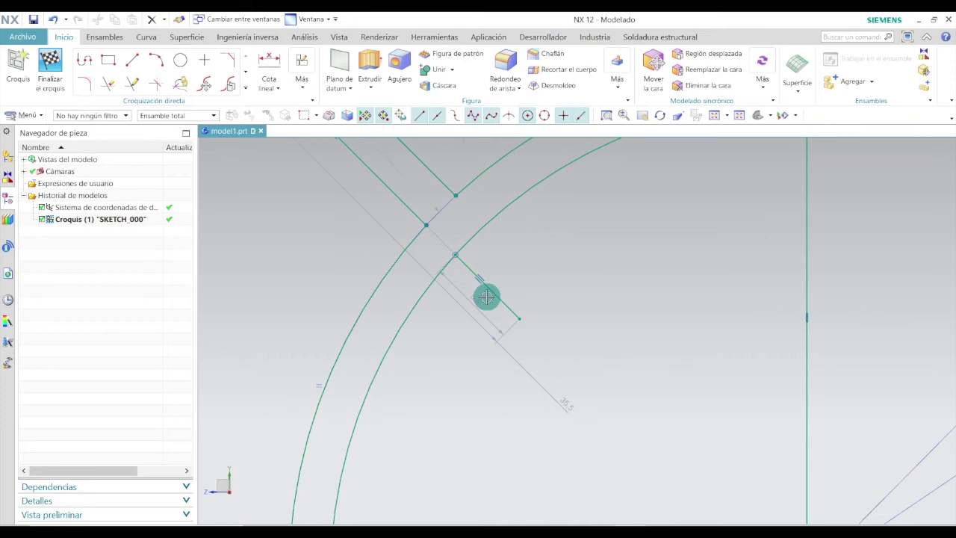
click(494, 293)
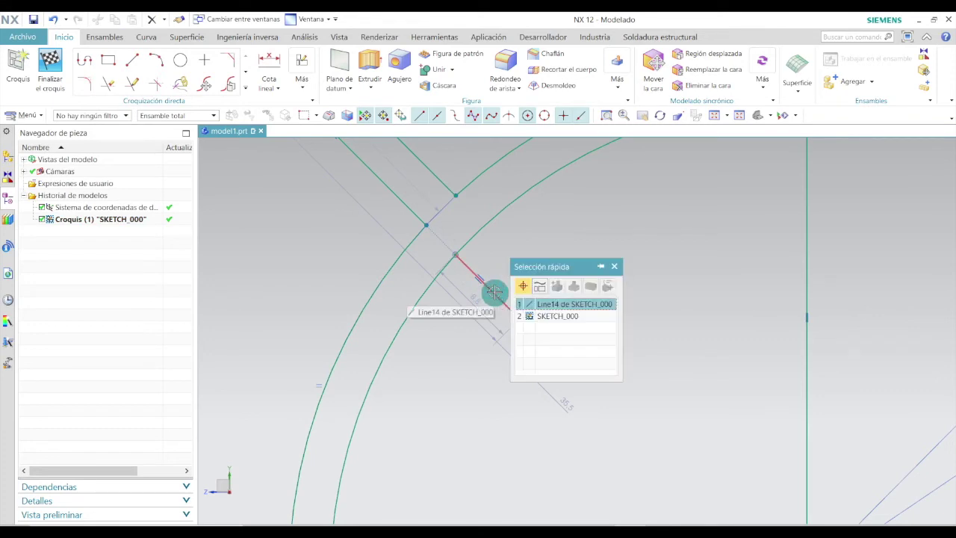
click(615, 267)
click(465, 269)
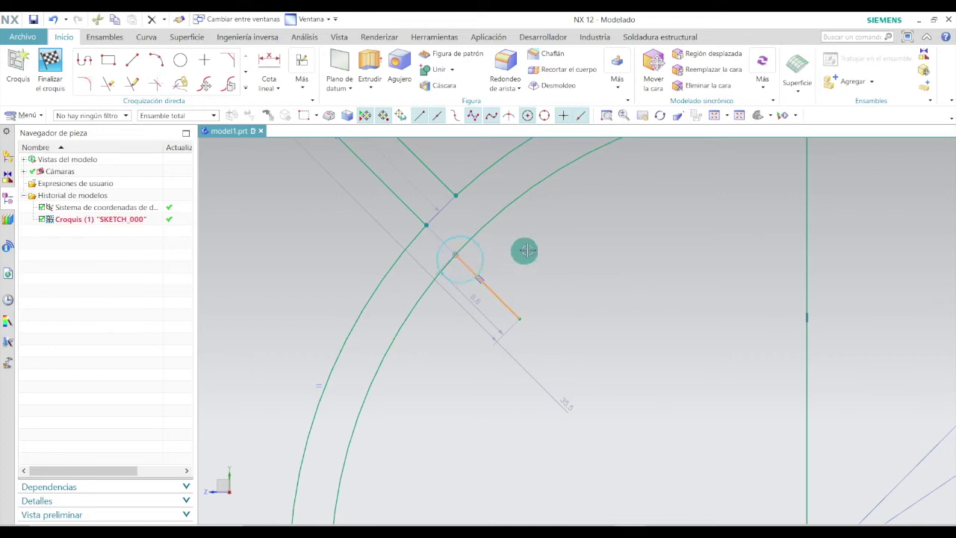
key(Delete)
- Delete the vertical and horizontal helper lines running from the origin to the quarter arcs
scroll(563, 303, down, 4)
click(654, 282)
key(Delete)
click(588, 434)
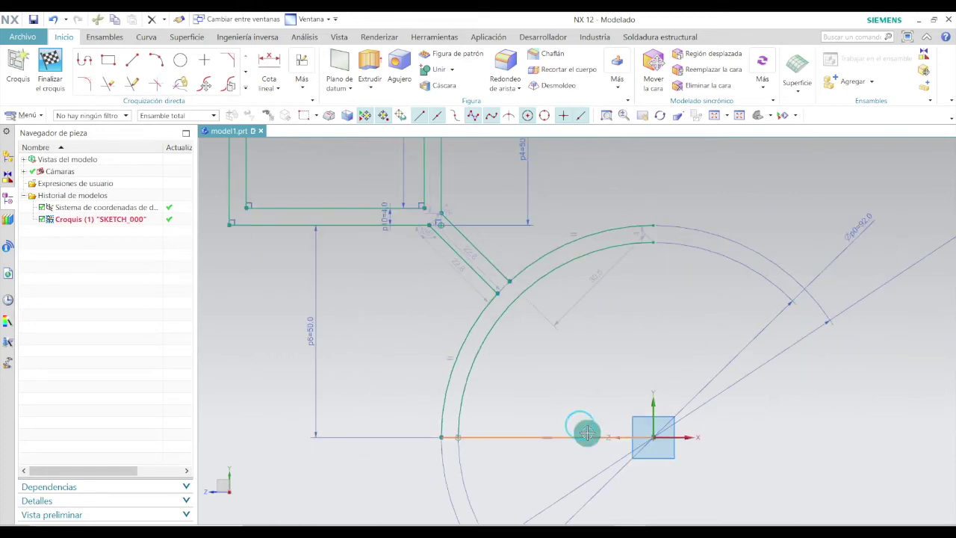
key(Delete)
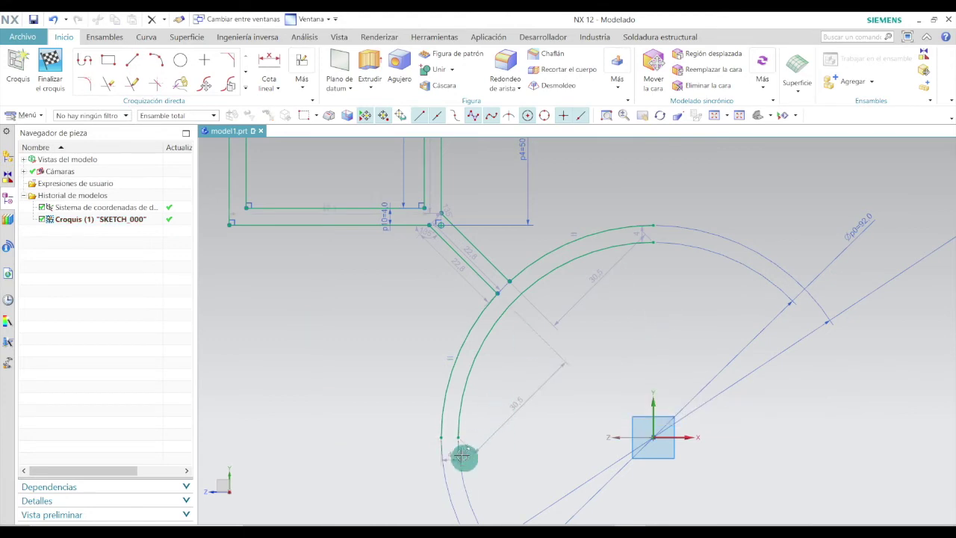
- Close both ends of the quarter ring with 4 mm lines joining the outer and inner arc endpoints
click(132, 60)
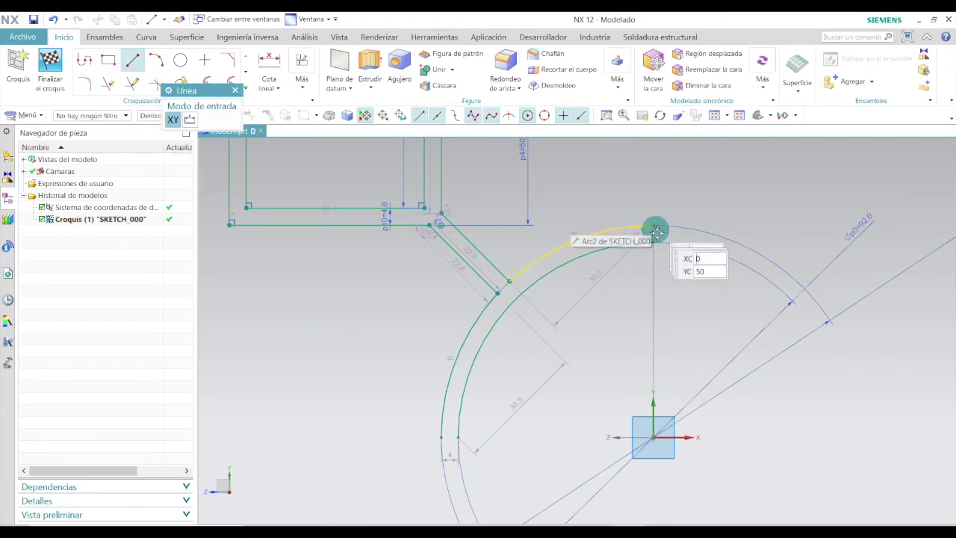
scroll(653, 224, down, 3)
click(644, 205)
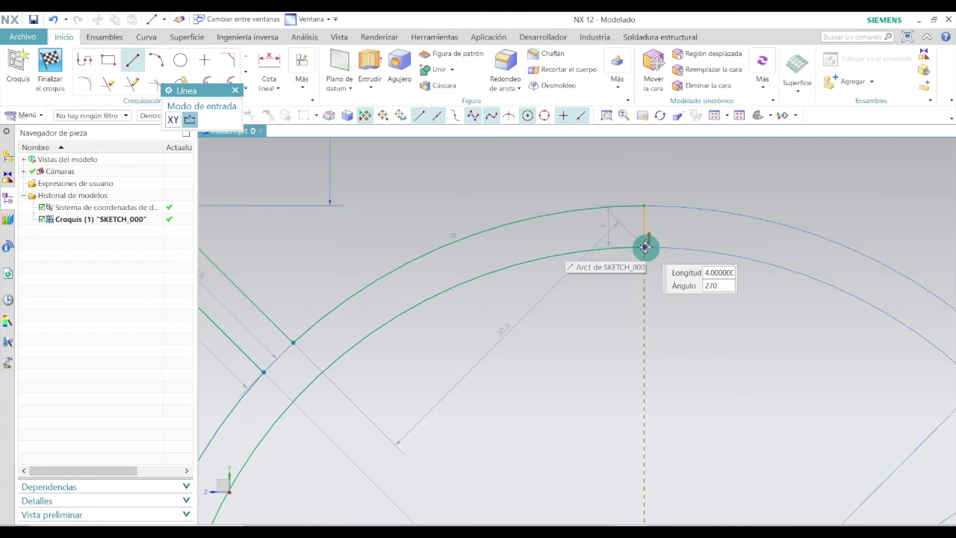
click(645, 248)
scroll(646, 248, up, 4)
scroll(479, 424, down, 6)
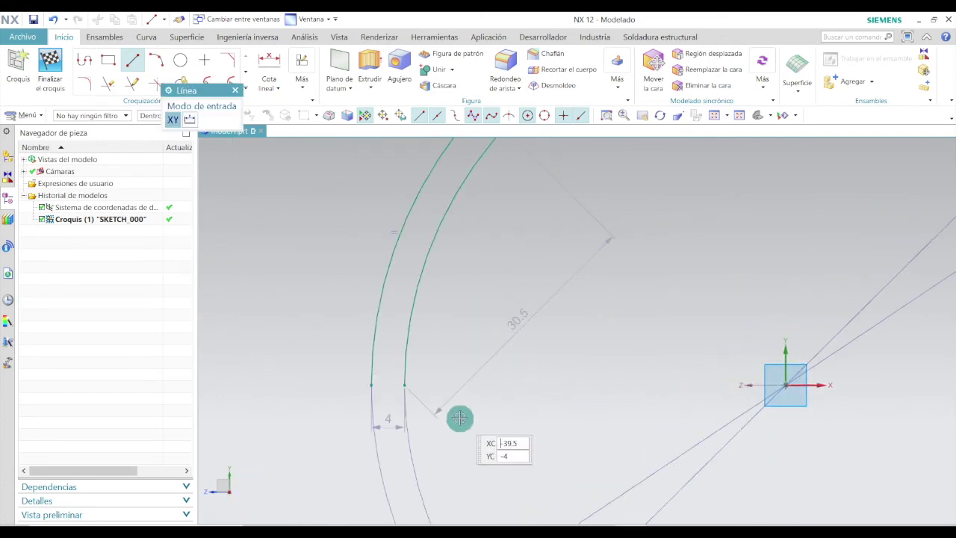
scroll(386, 409, down, 1)
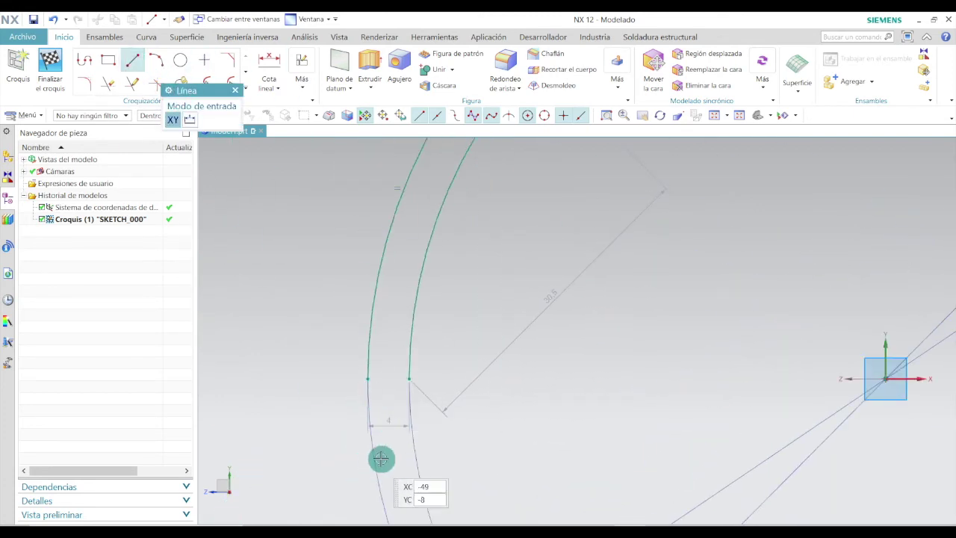
click(367, 379)
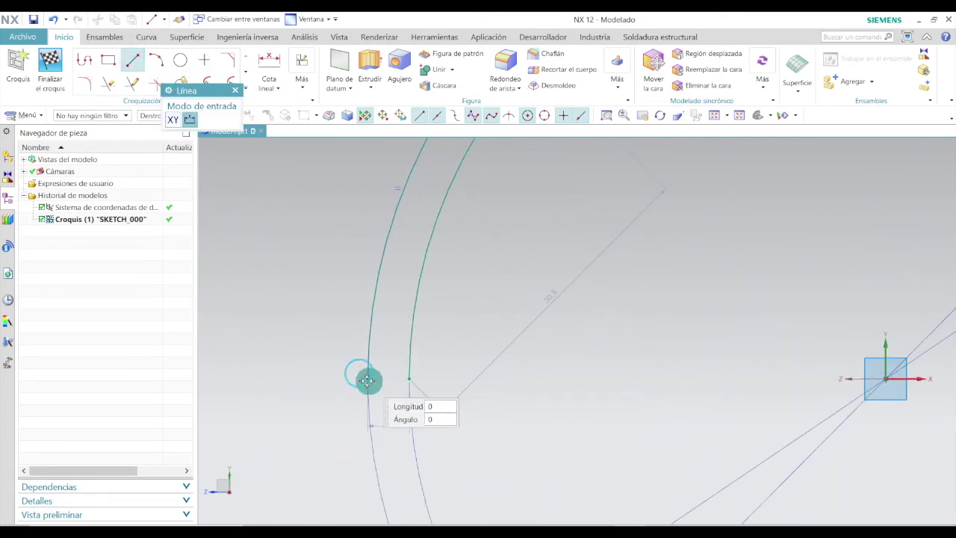
click(408, 381)
scroll(418, 381, up, 5)
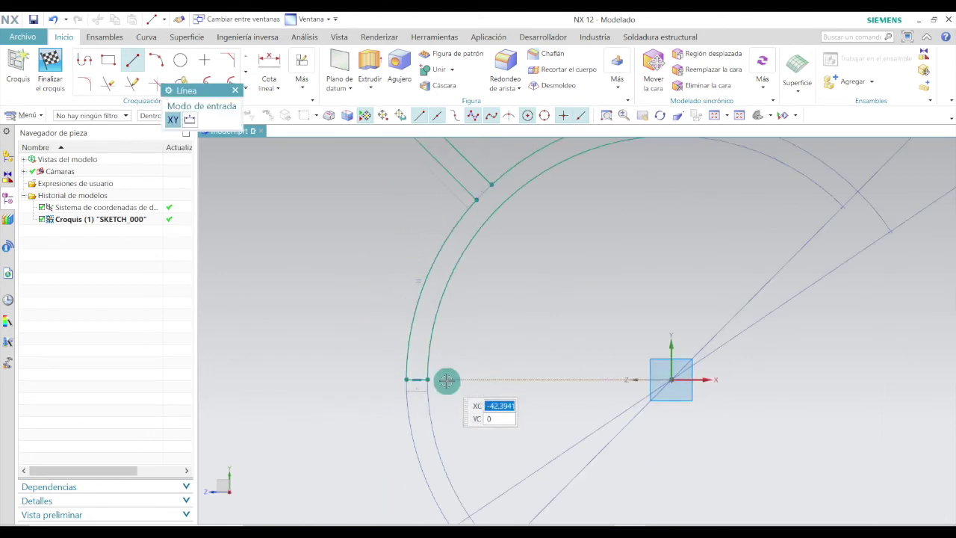
click(236, 90)
- Check the reference drawing, finish the sketch and extrude the whole quarter profile from 0 to 1000 mm with no Boolean operation
scroll(523, 316, down, 3)
scroll(562, 259, up, 2)
scroll(529, 246, down, 1)
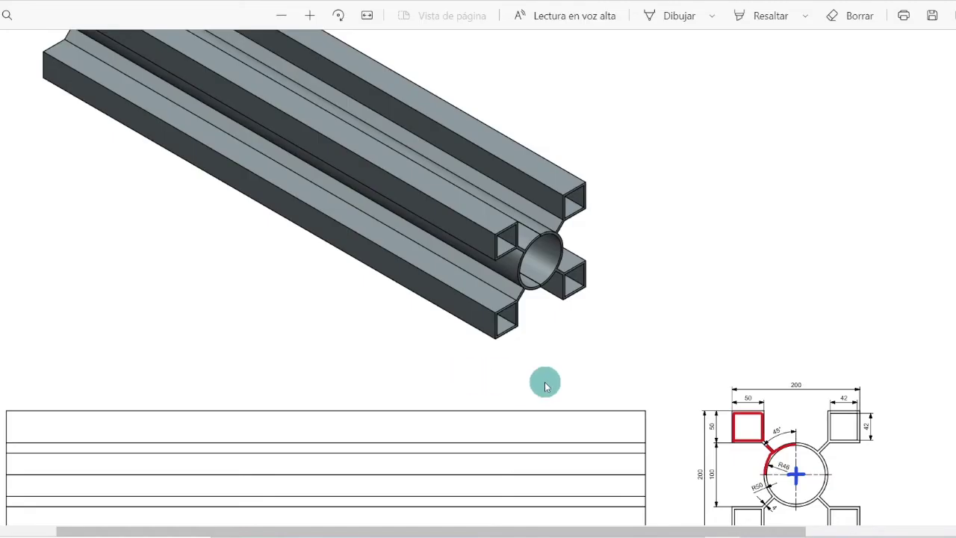
scroll(529, 382, up, 2)
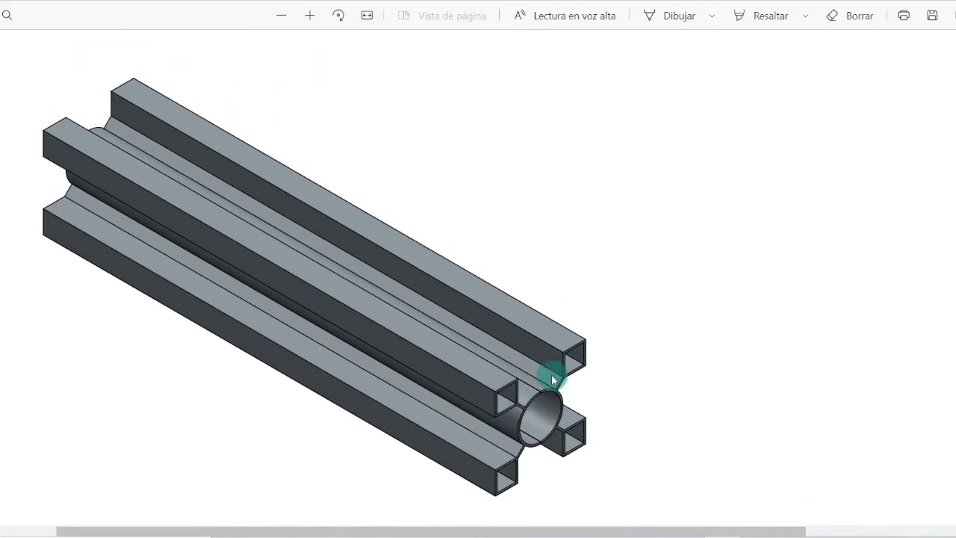
scroll(551, 375, down, 5)
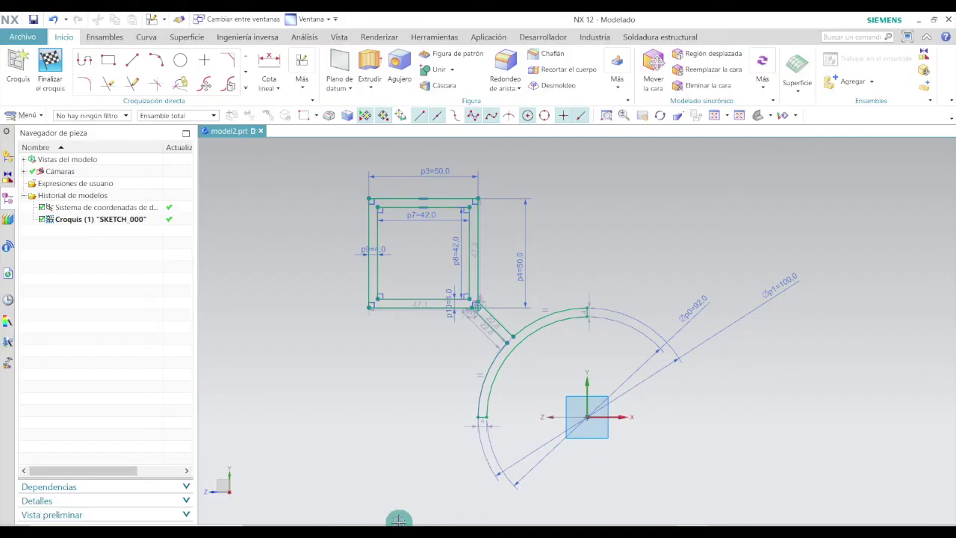
click(50, 71)
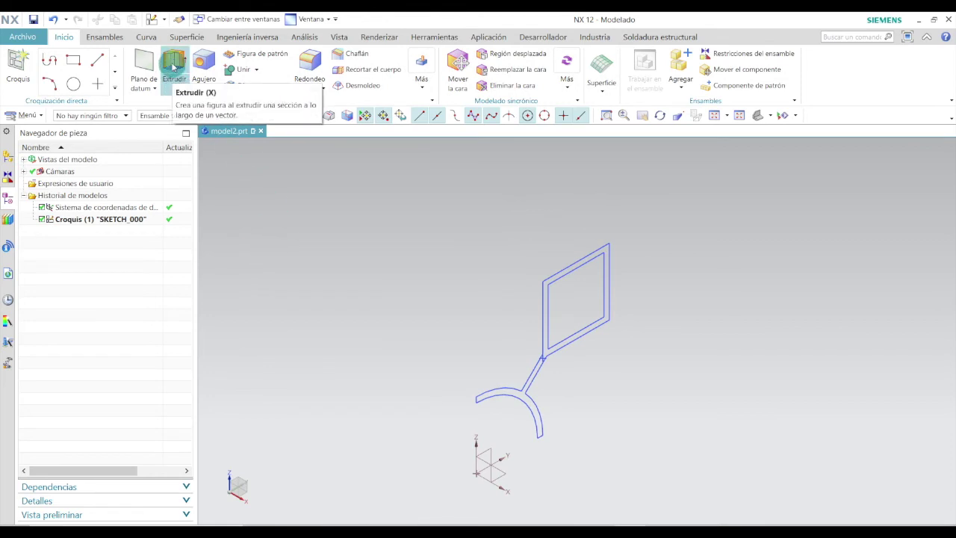
click(176, 71)
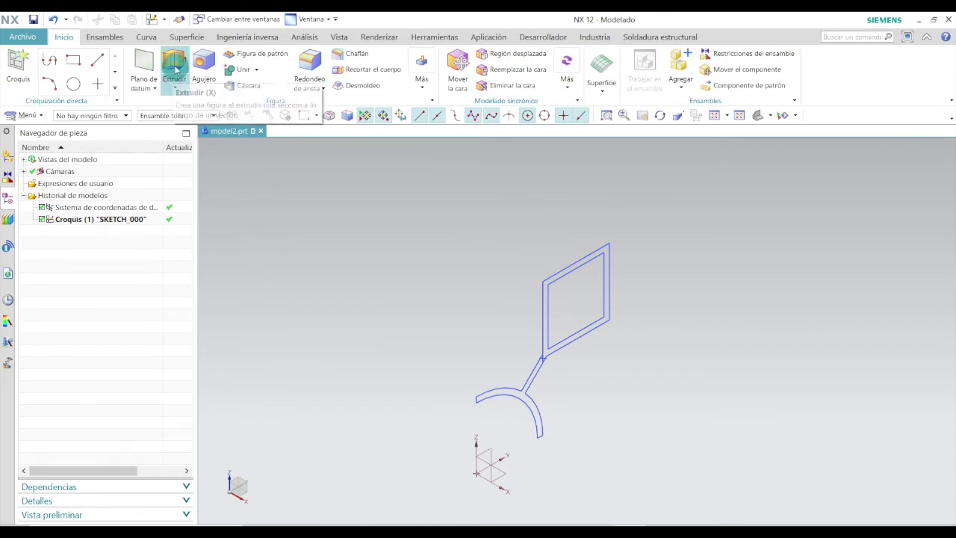
click(566, 266)
drag(574, 362, 469, 284)
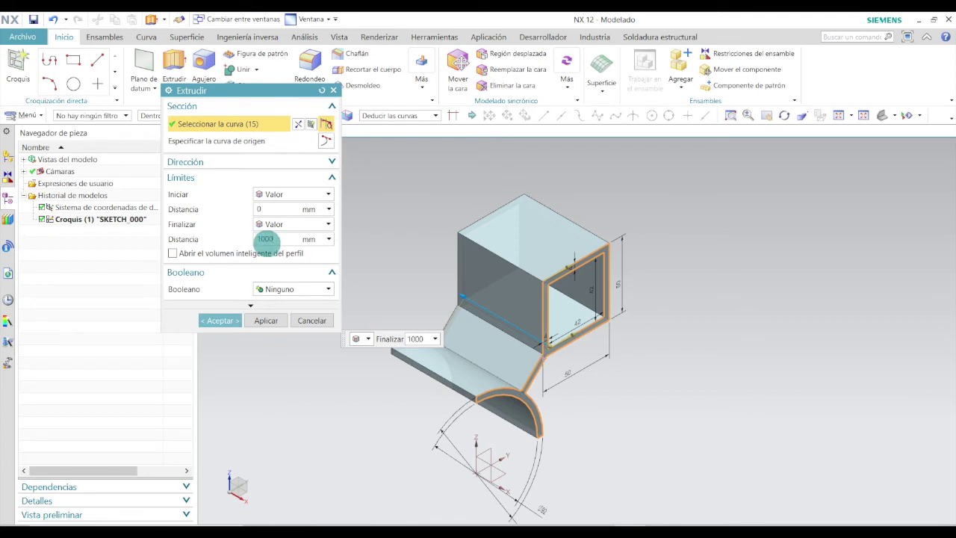
key(Return)
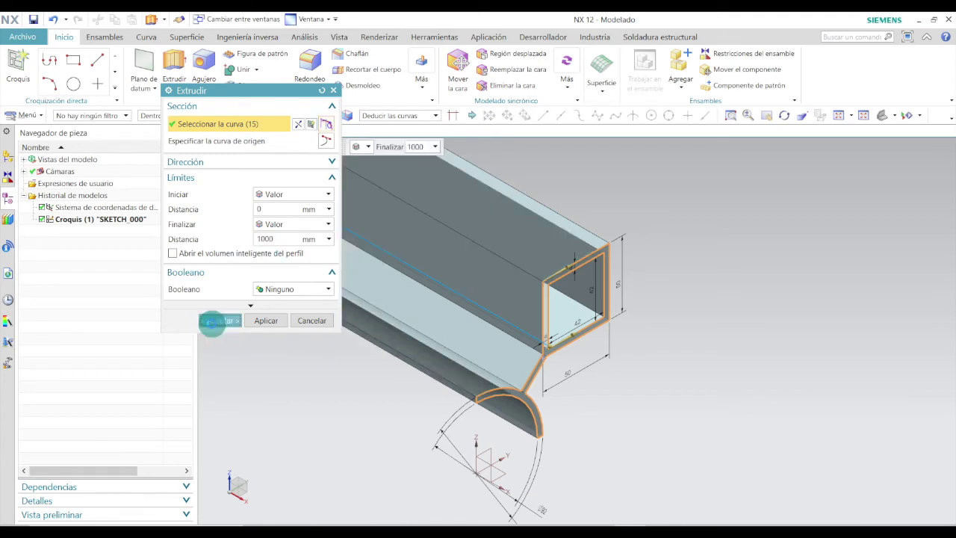
click(218, 321)
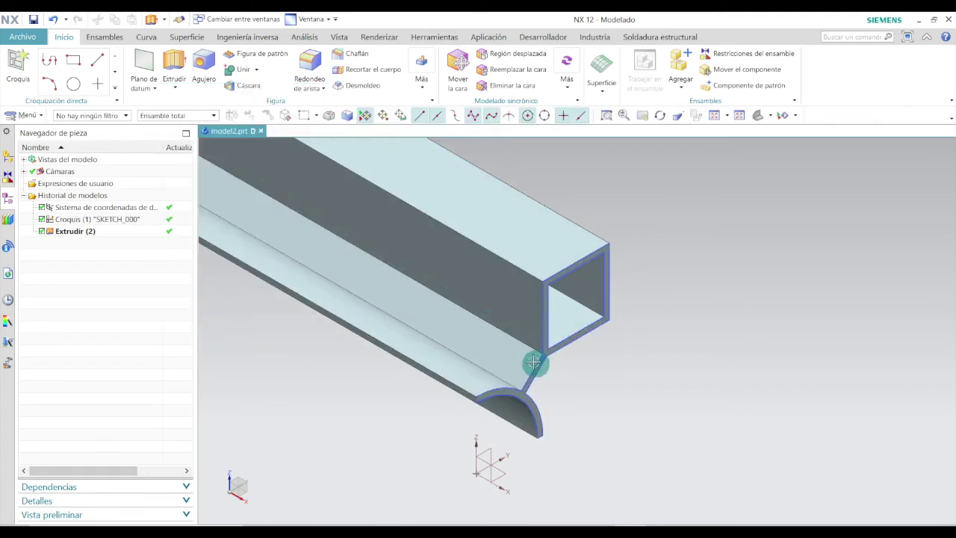
- Show the part in isometric view and set up a Mirror Feature of the extrusion about the datum XZ plane
click(770, 115)
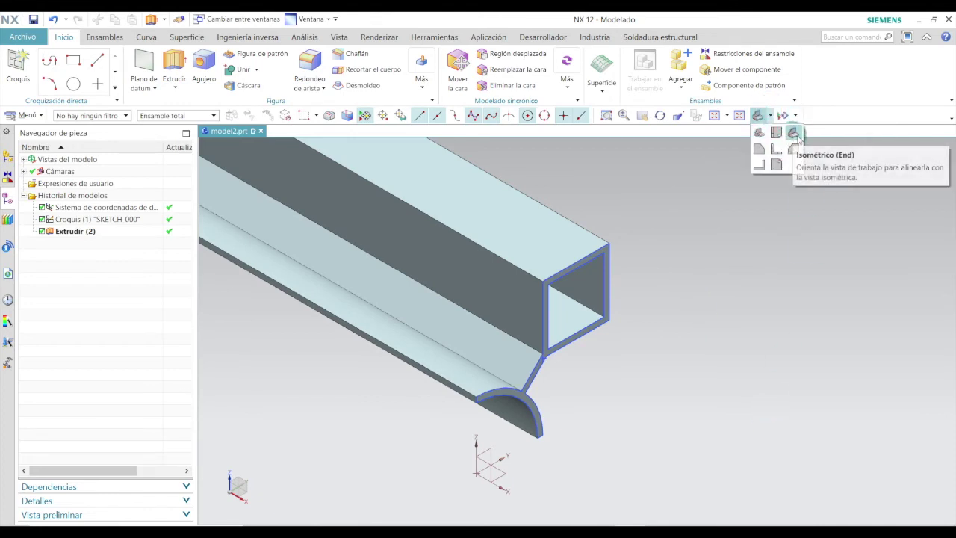
click(794, 133)
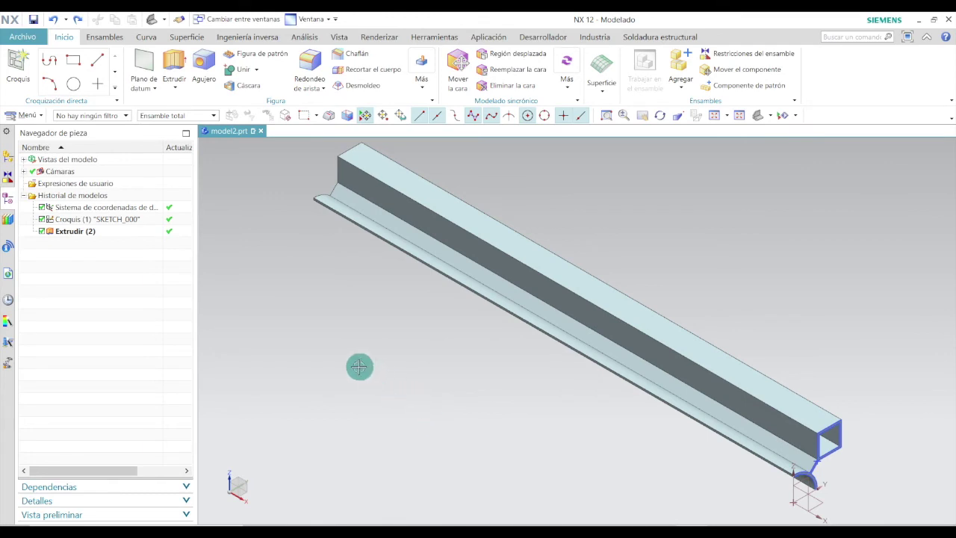
click(365, 114)
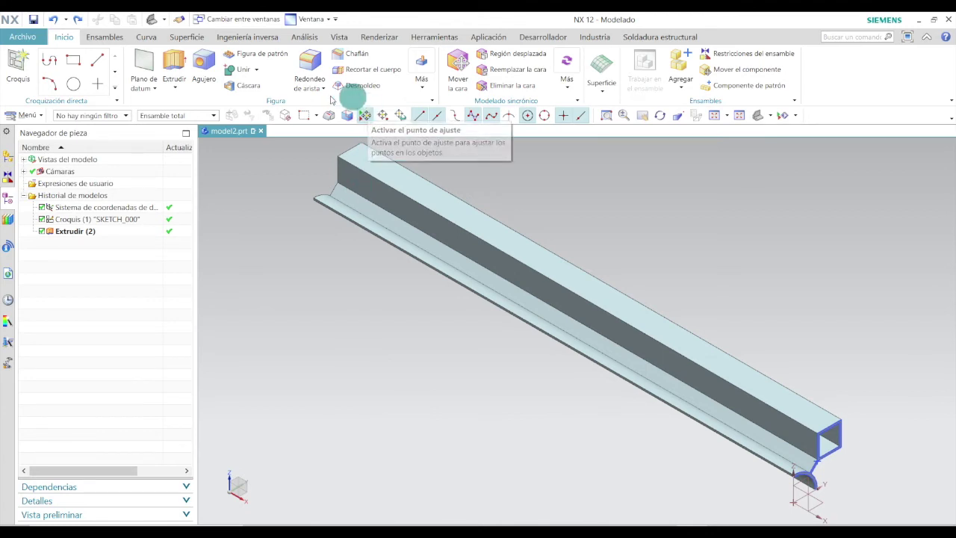
click(423, 82)
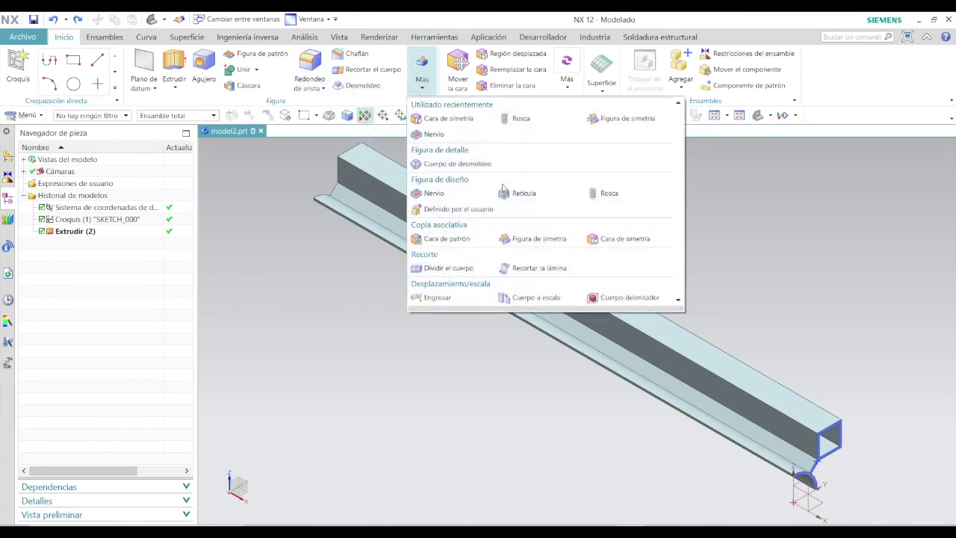
click(520, 240)
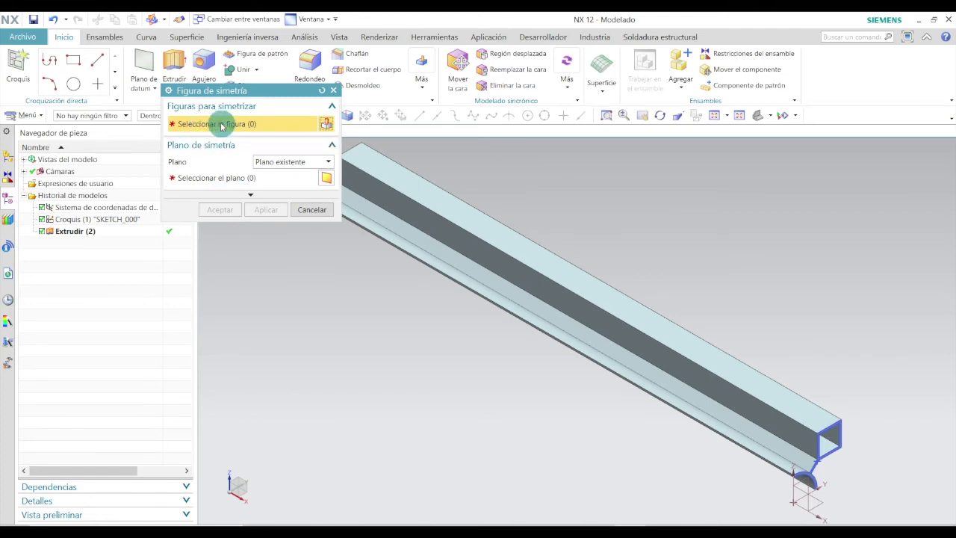
click(519, 247)
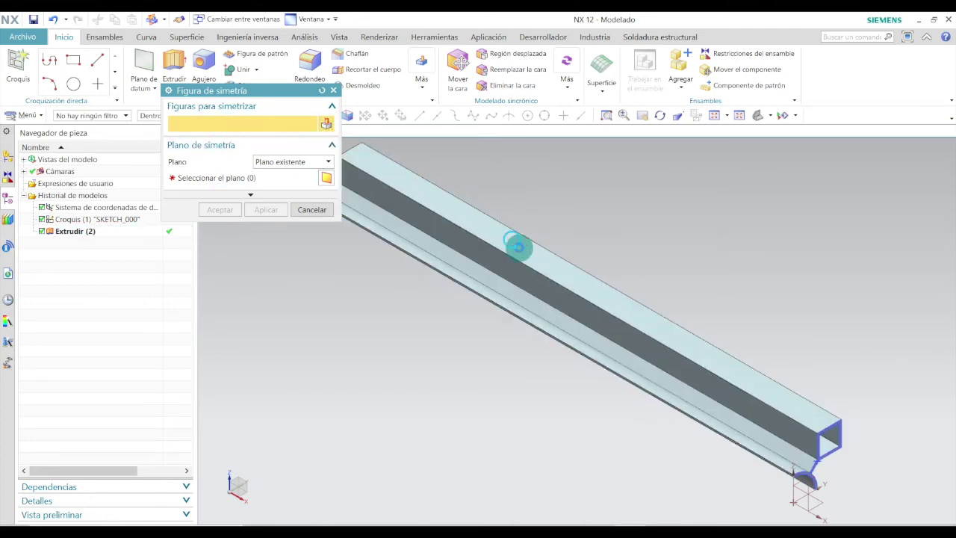
click(191, 180)
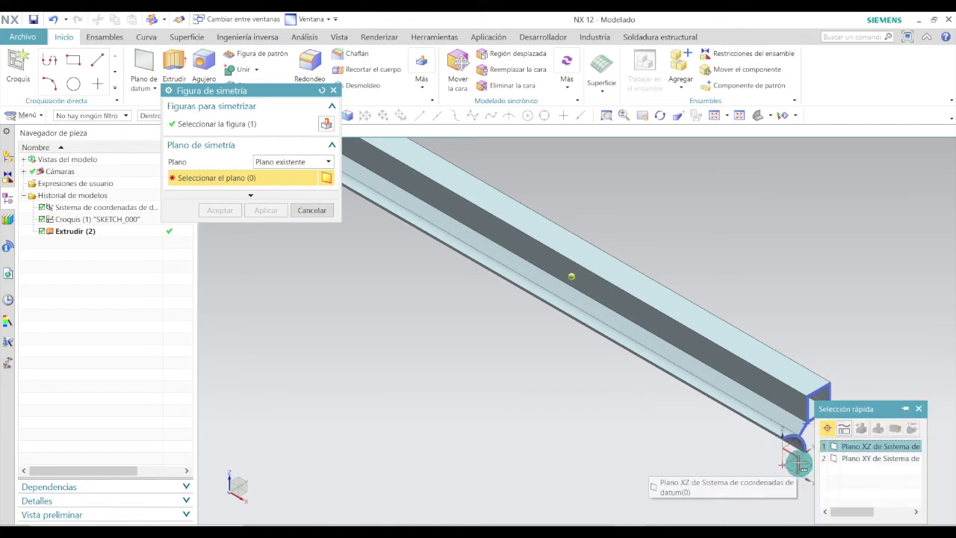
click(798, 465)
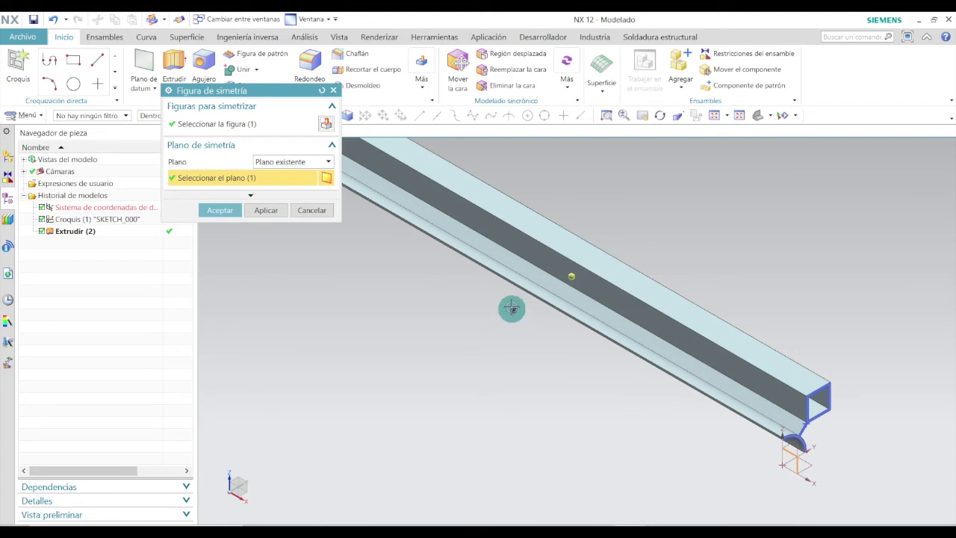